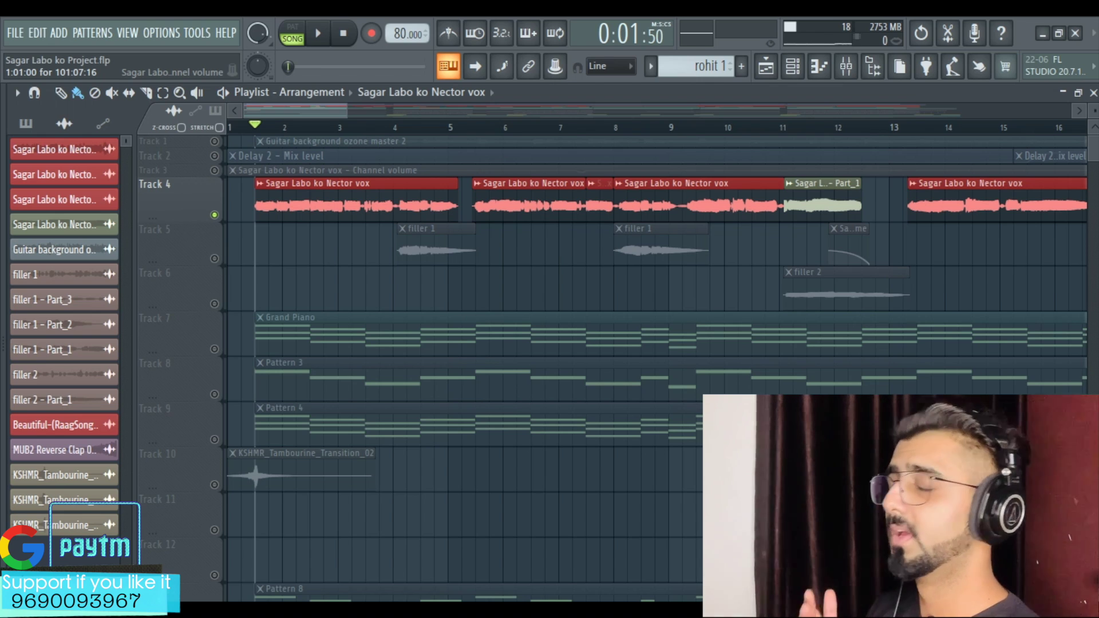
- Route the vocal channel from the first Track 4 clip to mixer track 2 and audition the song from the start
double_click(343, 203)
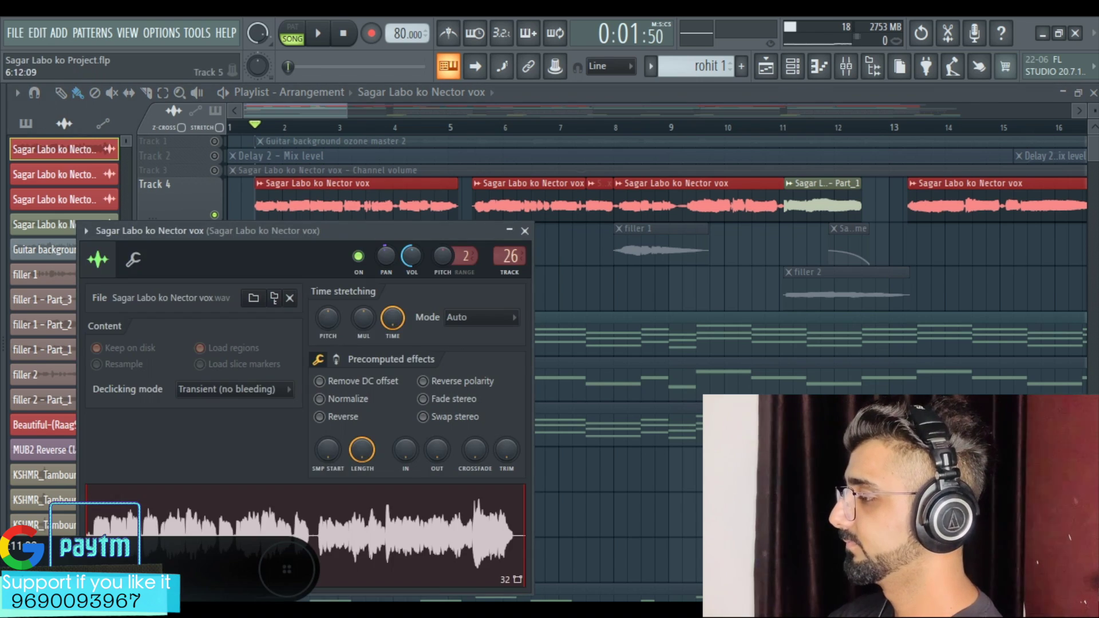
left_click_drag(509, 256, 509, 266)
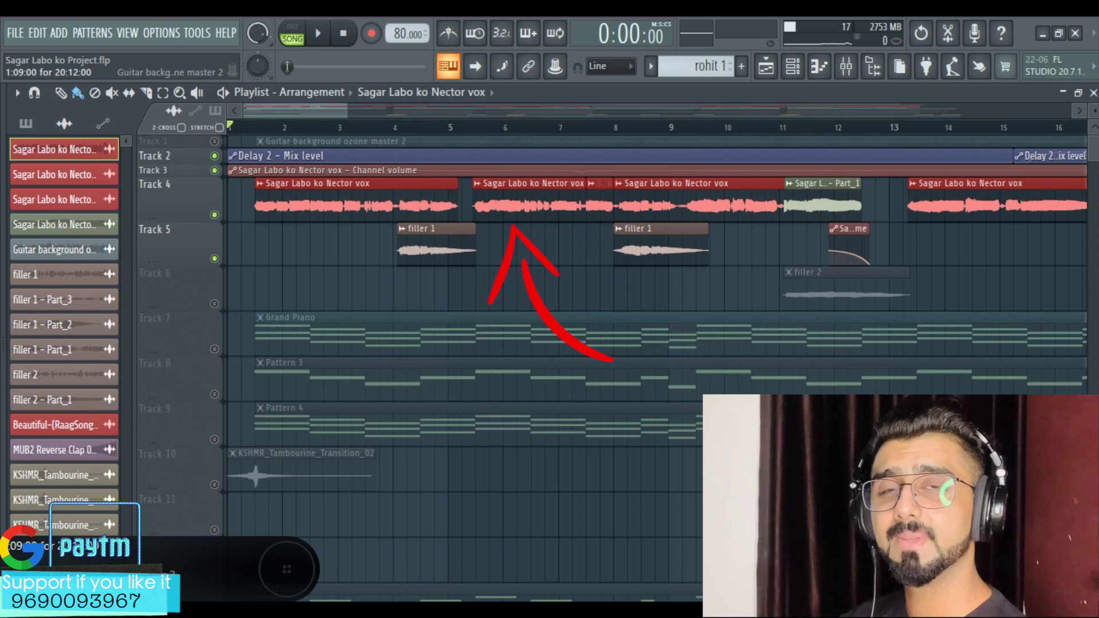
key("space")
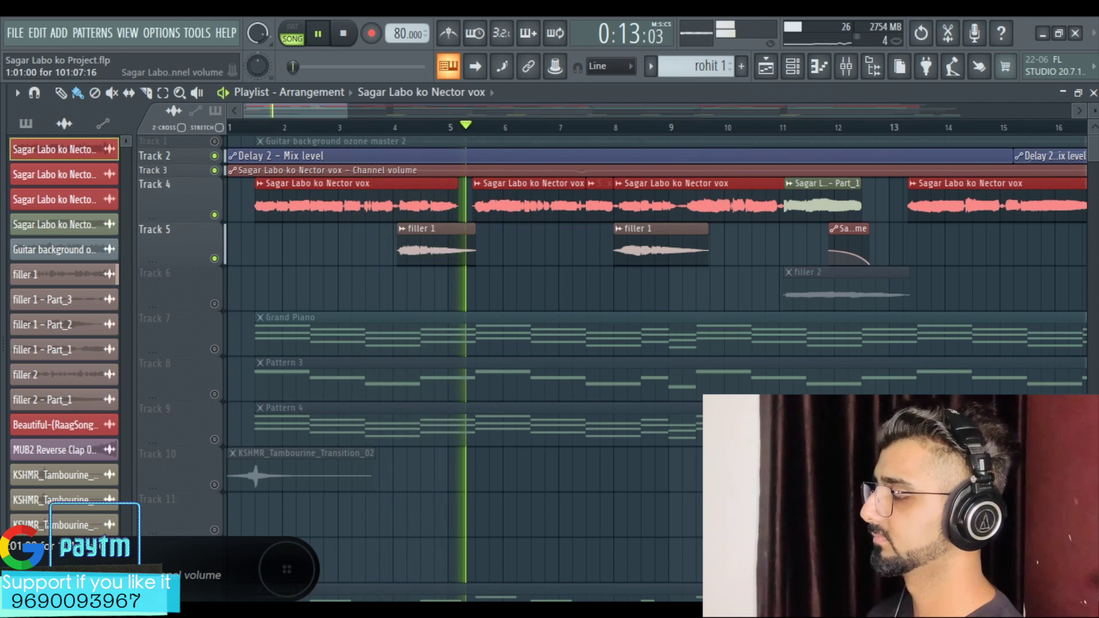
key("space")
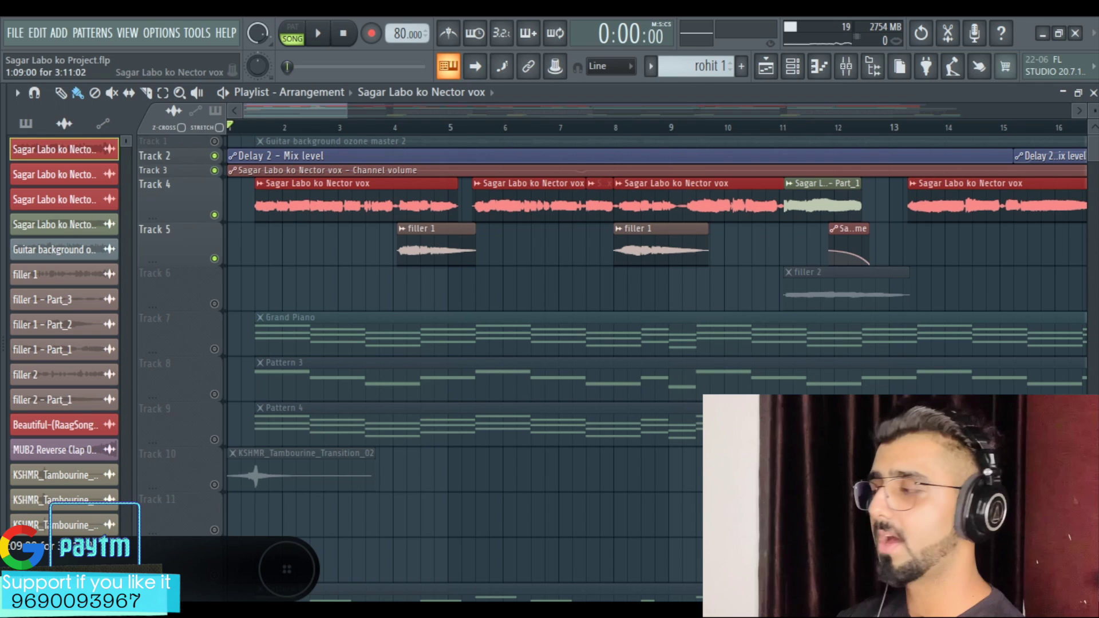
- Route the Track 4 vocal channel to free mixer track 27 and play the song from the start
double_click(356, 197)
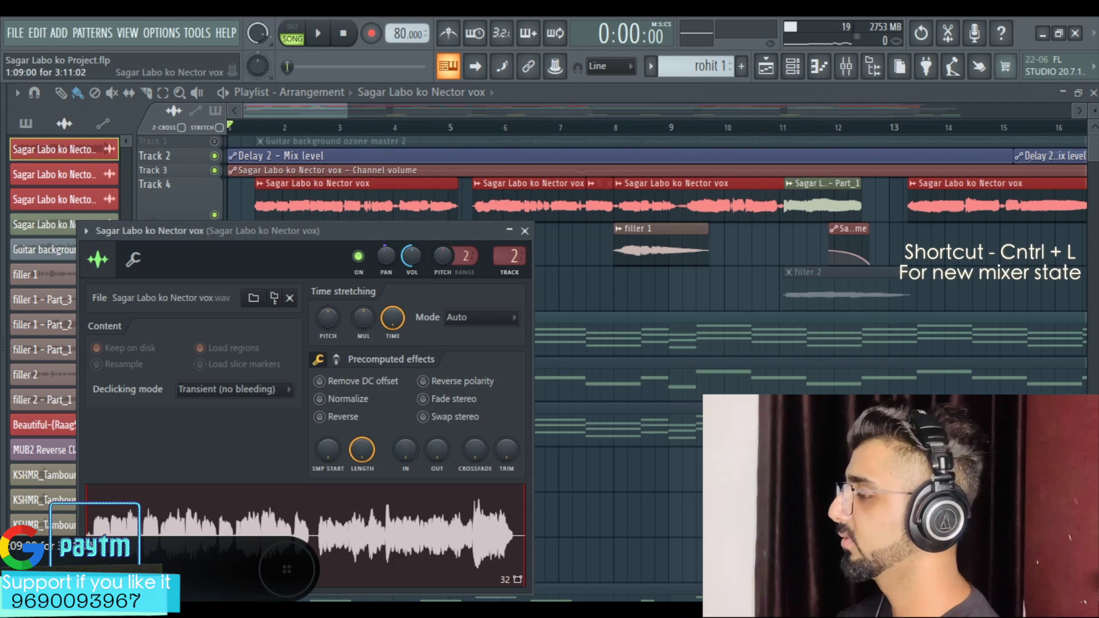
left_click(86, 231)
left_click(332, 284)
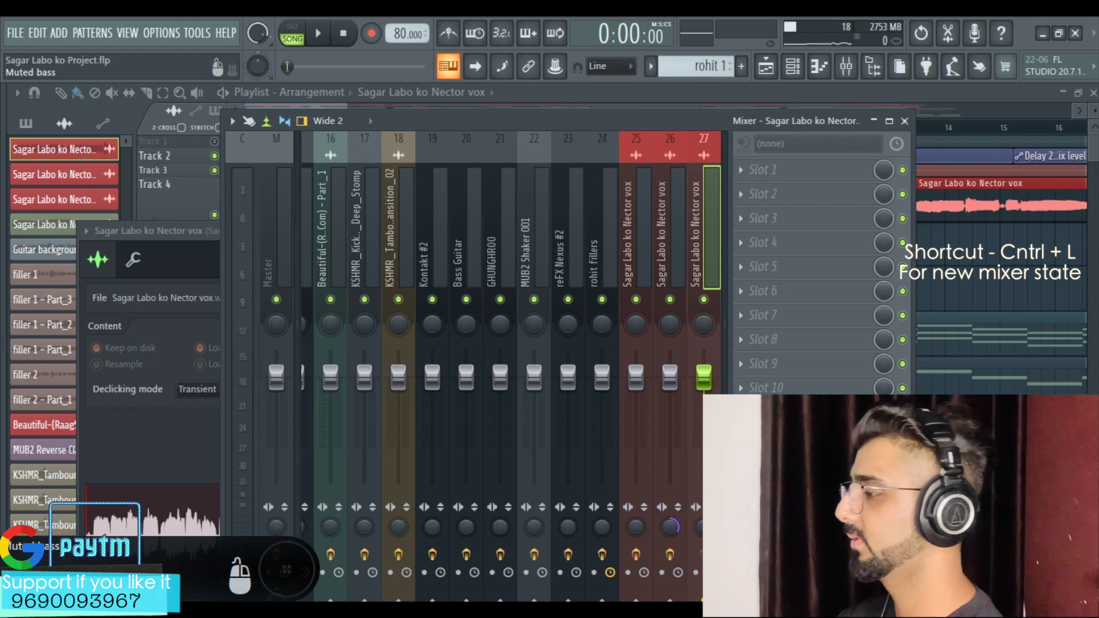
left_click(180, 200)
key("space")
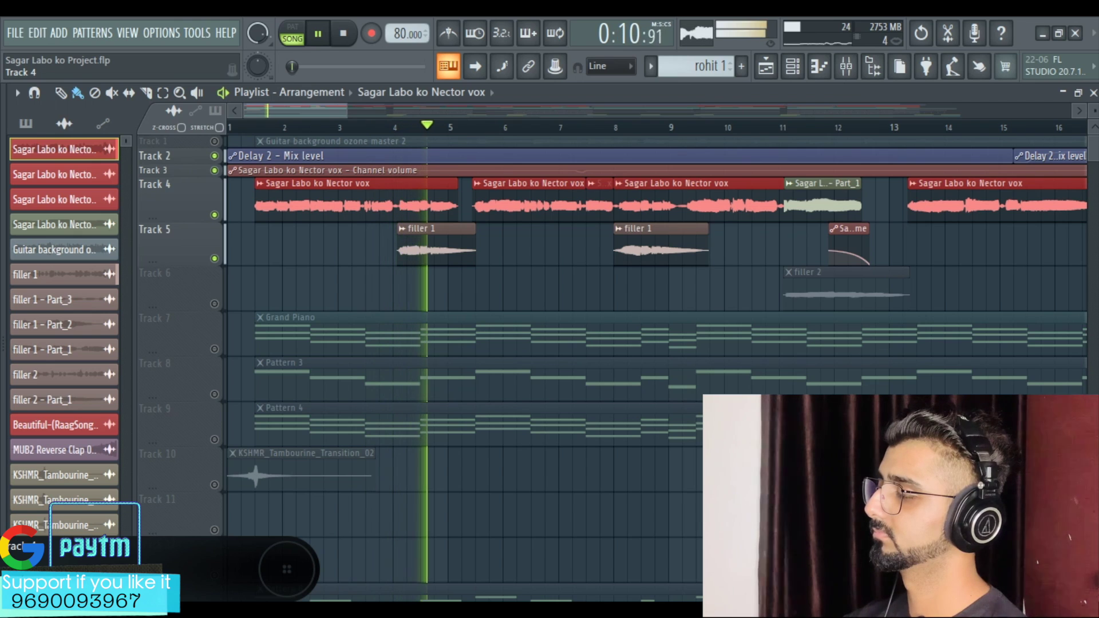
key("space")
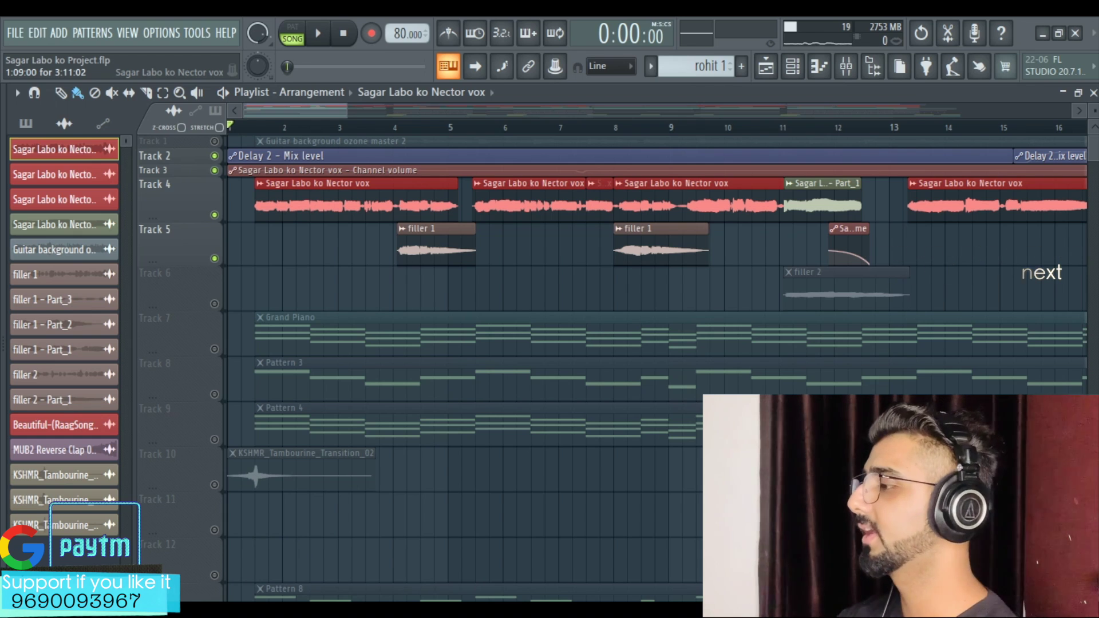
- Load Fruity Parametric EQ 2 into slot 2 of the vocal's mixer track 27 and move its window clear of the playlist's clip list
scroll(657, 309, "down", 2)
scroll(298, 204, "down", 4)
double_click(298, 203)
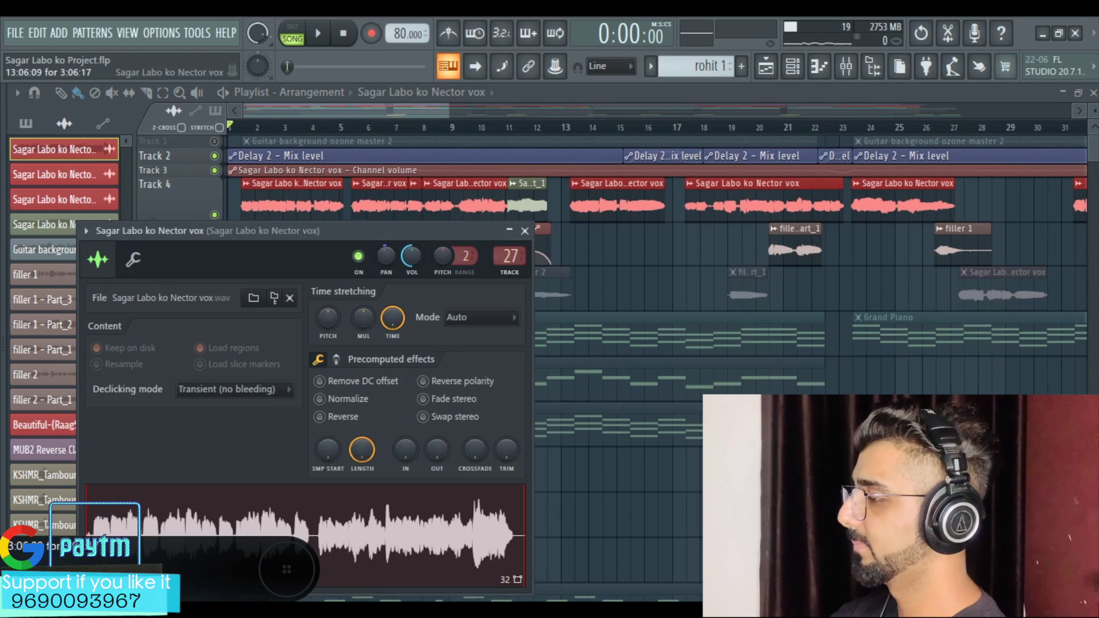
left_click(846, 66)
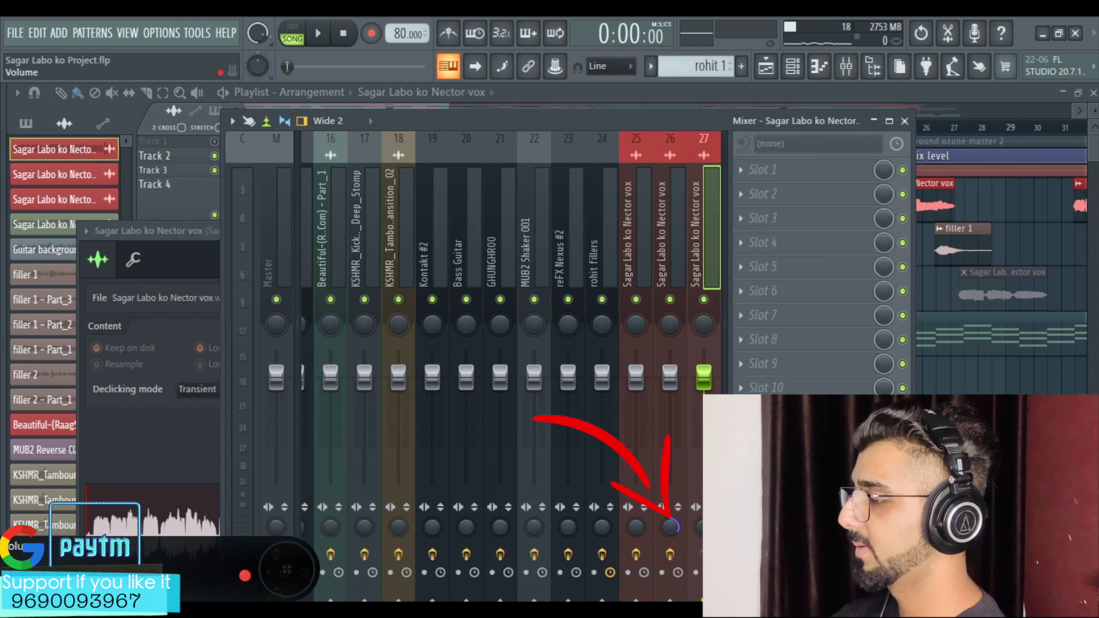
left_click_drag(670, 528, 670, 504)
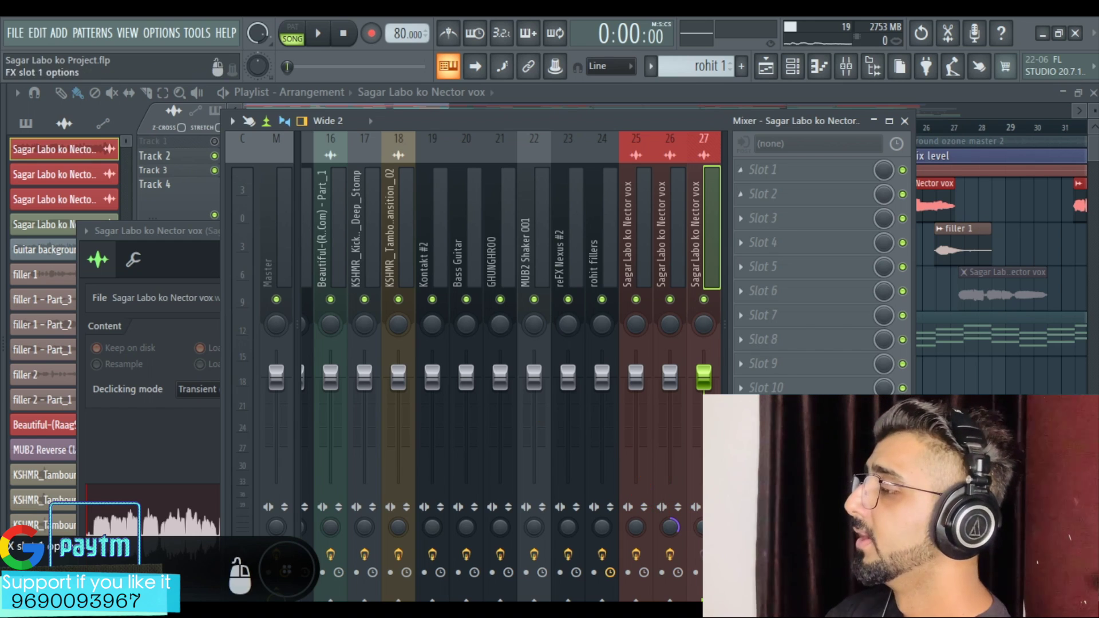
left_click(761, 194)
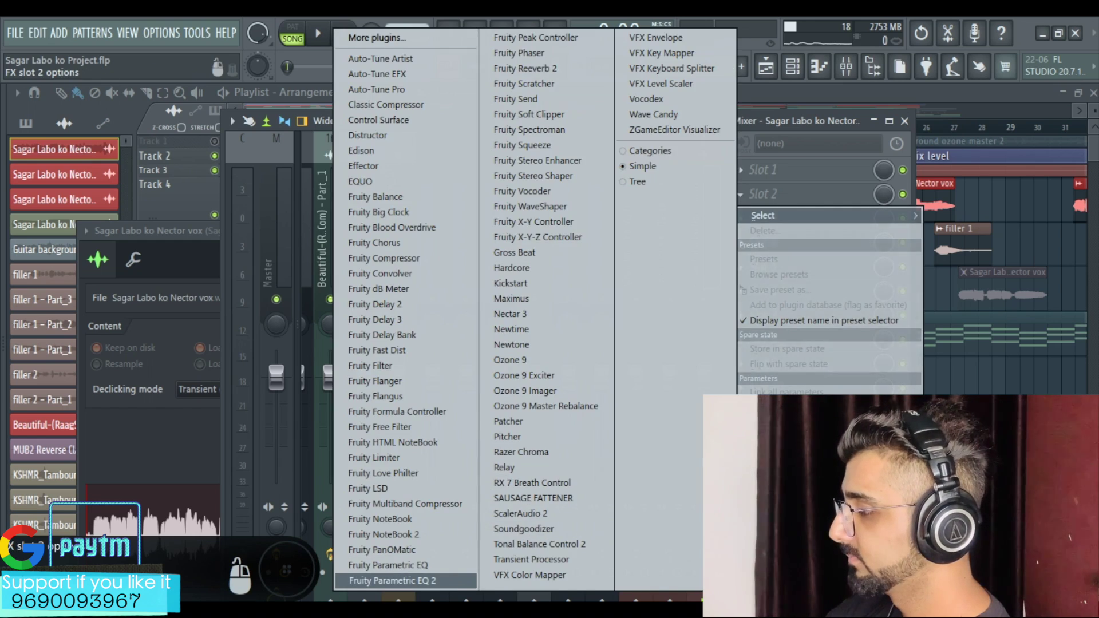
left_click(395, 579)
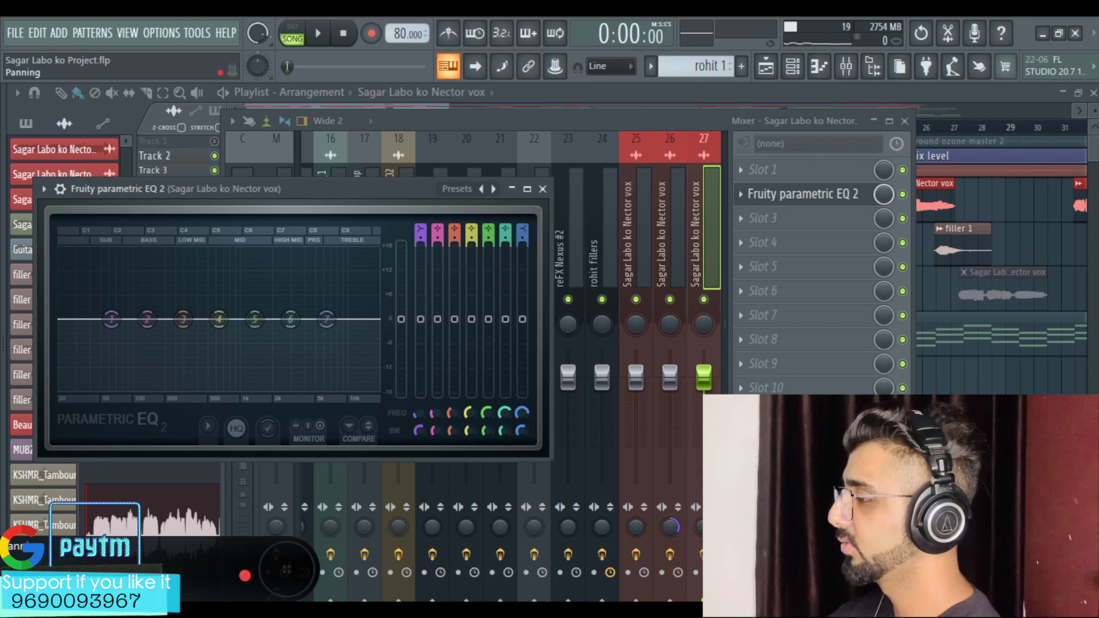
left_click_drag(372, 189, 581, 225)
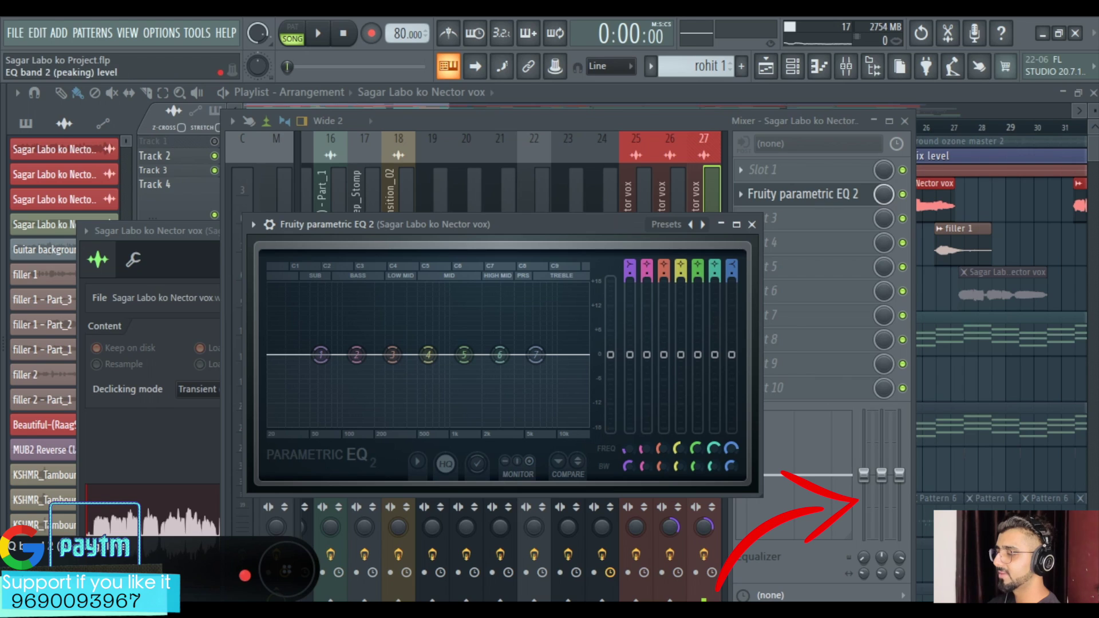
- Try lowering the low-shelf and peaking levels of mixer track 27's built-in equalizer, and reset both bands
mouse_move(864, 475)
left_mouse_down()
mouse_move(864, 515)
mouse_move(864, 488)
left_mouse_up()
right_click(864, 486)
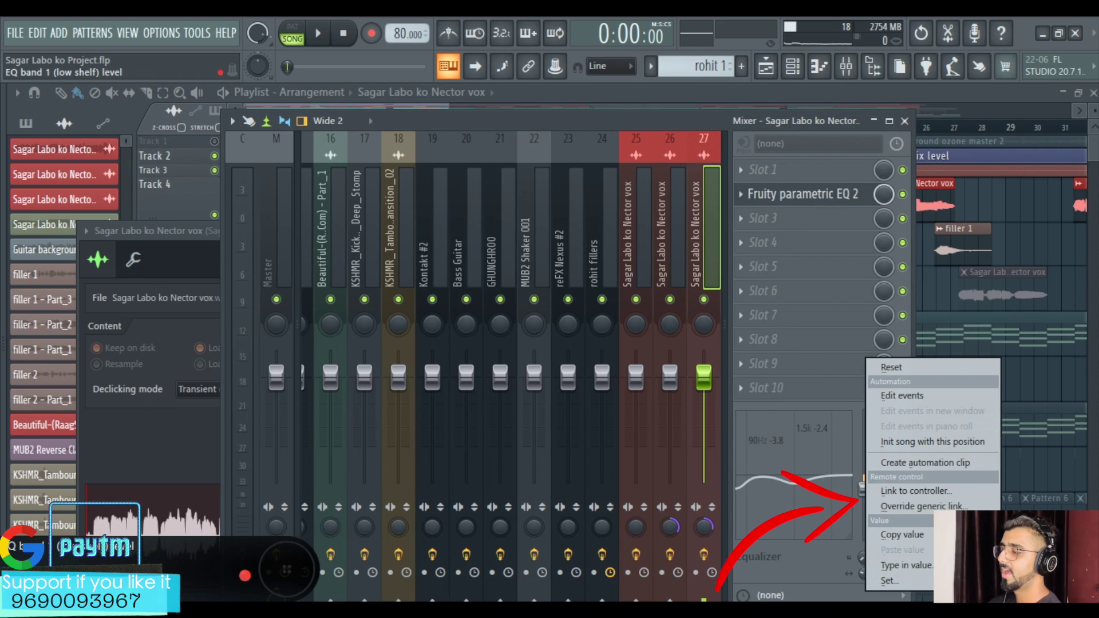
left_click(901, 368)
right_click(883, 480)
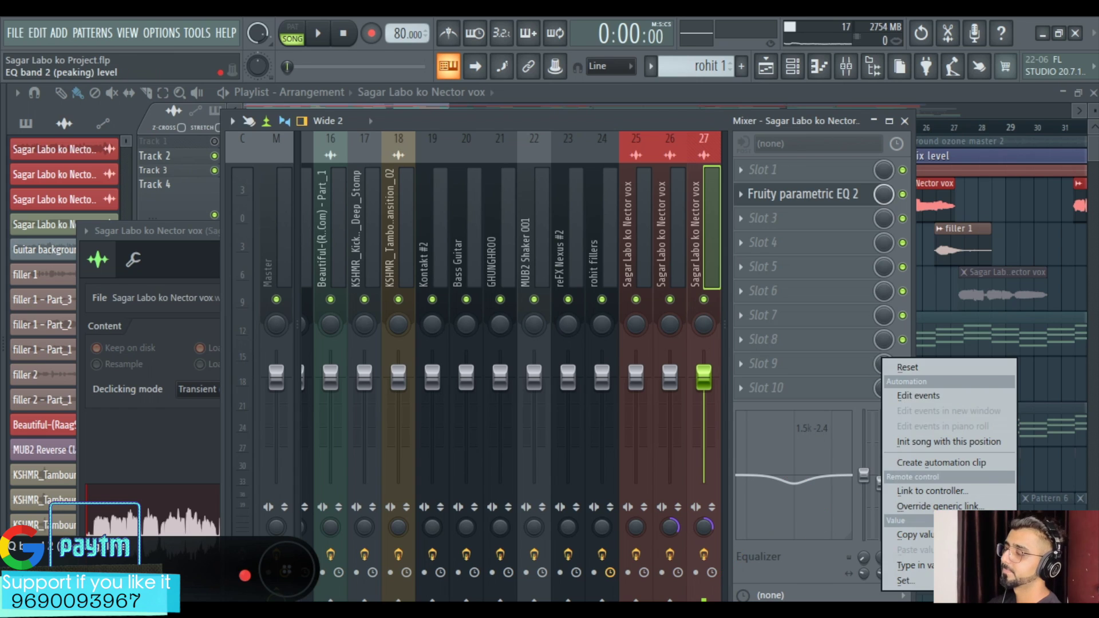
left_click(910, 368)
- Reopen Fruity Parametric EQ 2 and audition the vocal with band 1 fully lowered at about 290 Hz
left_click(801, 194)
left_click(802, 194)
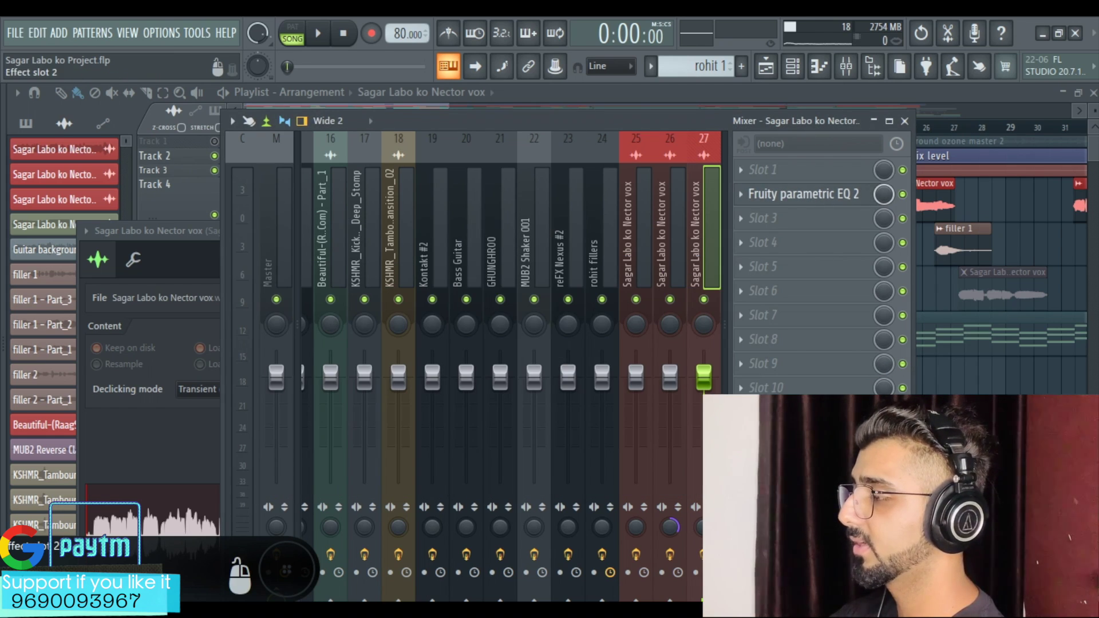
left_click(804, 194)
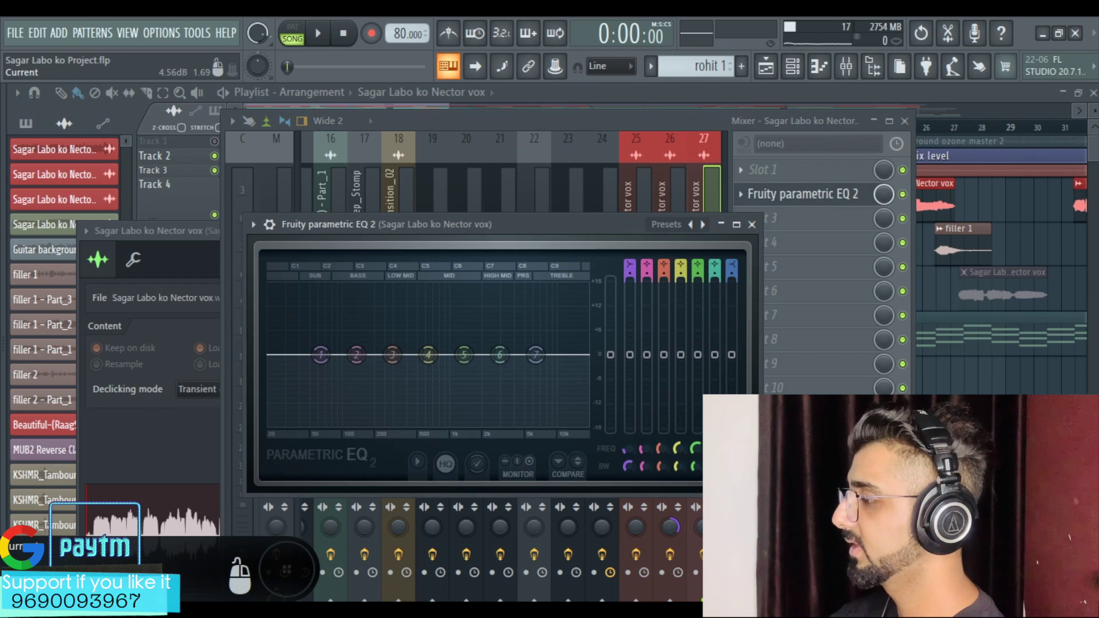
key("space")
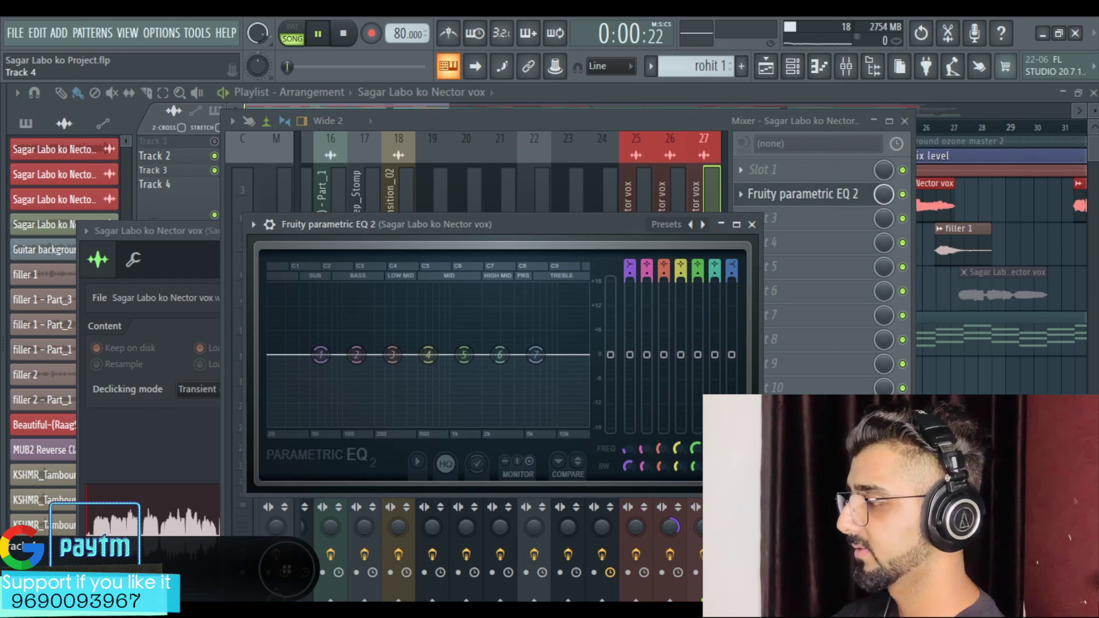
left_click_drag(320, 355, 392, 425)
key("space")
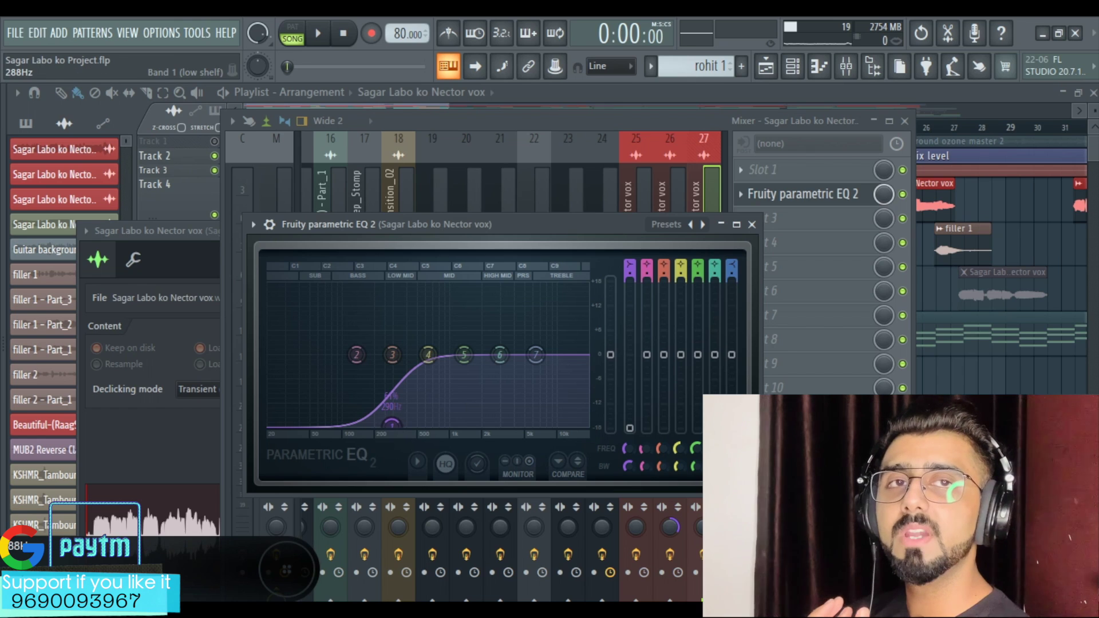
- Play the vocal while moving band 1's low cut to about 180 Hz, and reset the band
key("space")
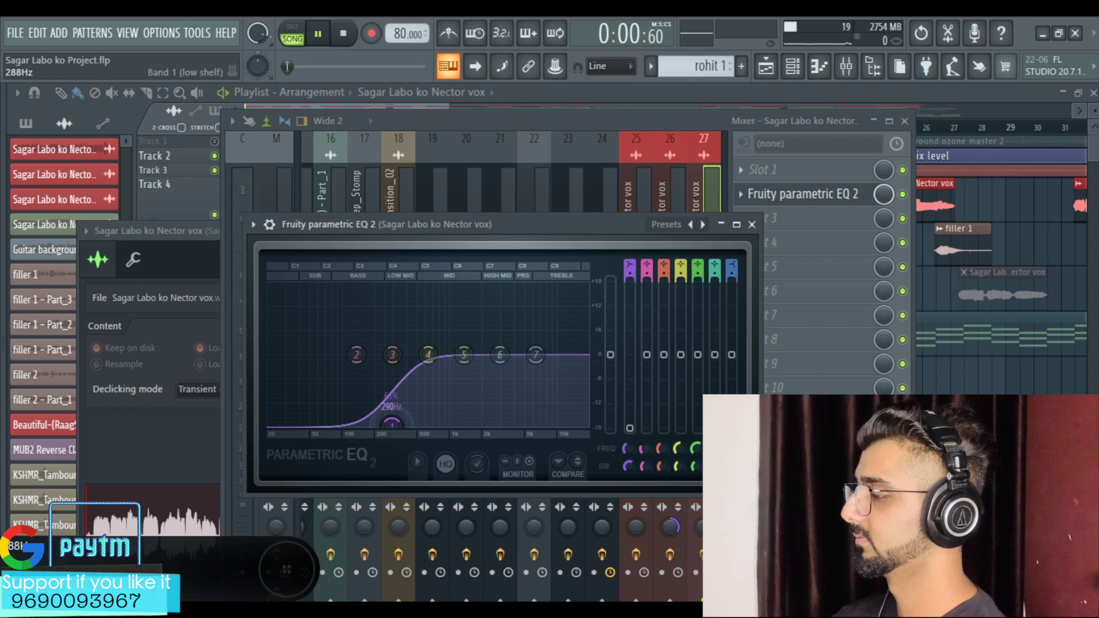
left_click_drag(392, 424, 369, 424)
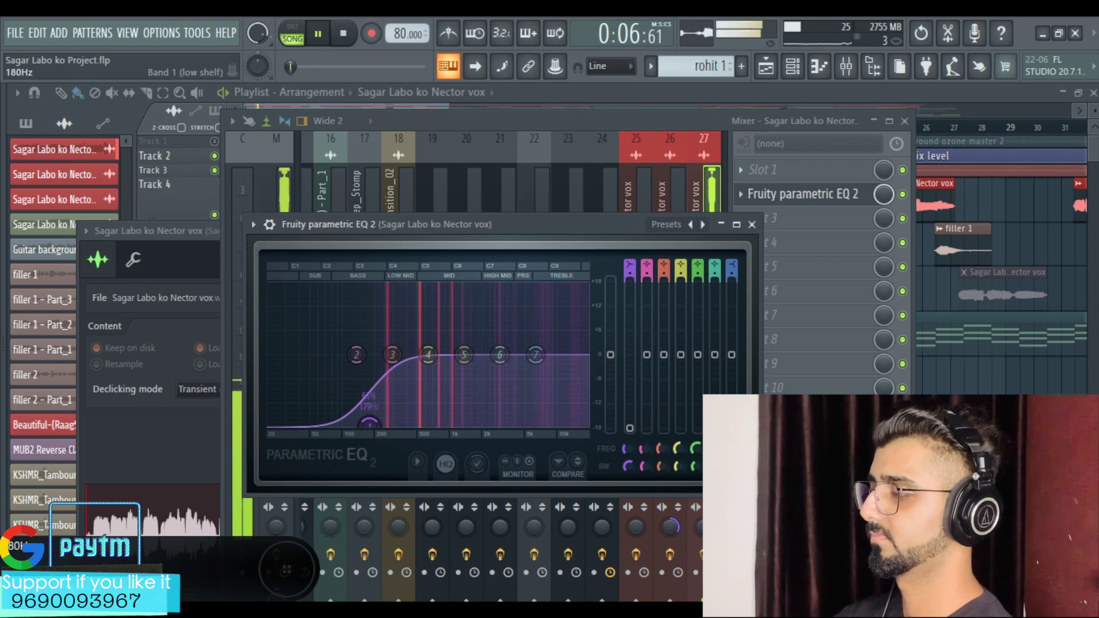
key("space")
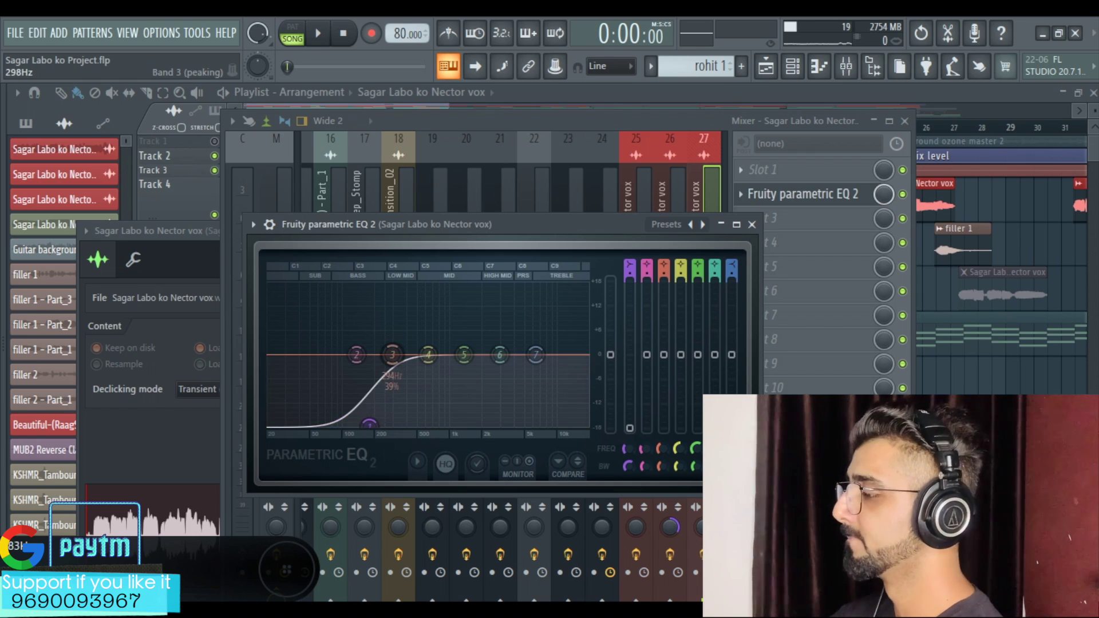
right_click(369, 425)
left_click(395, 449)
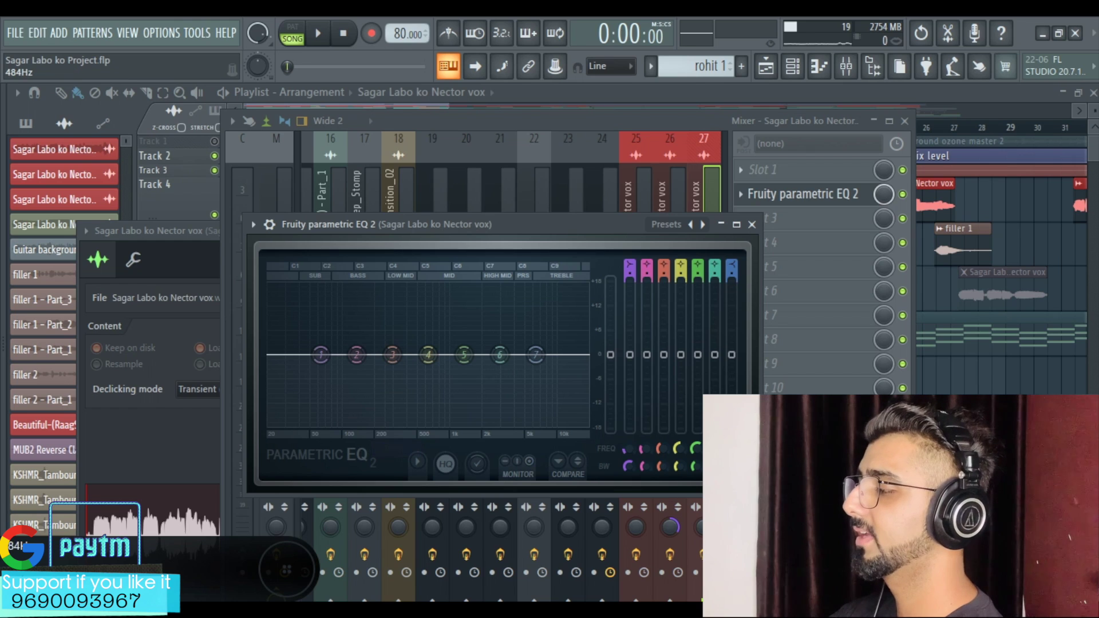
- During playback, cut band 4 by 18 dB at about 645 Hz and pull band 3 down at about 288 Hz
mouse_move(428, 355)
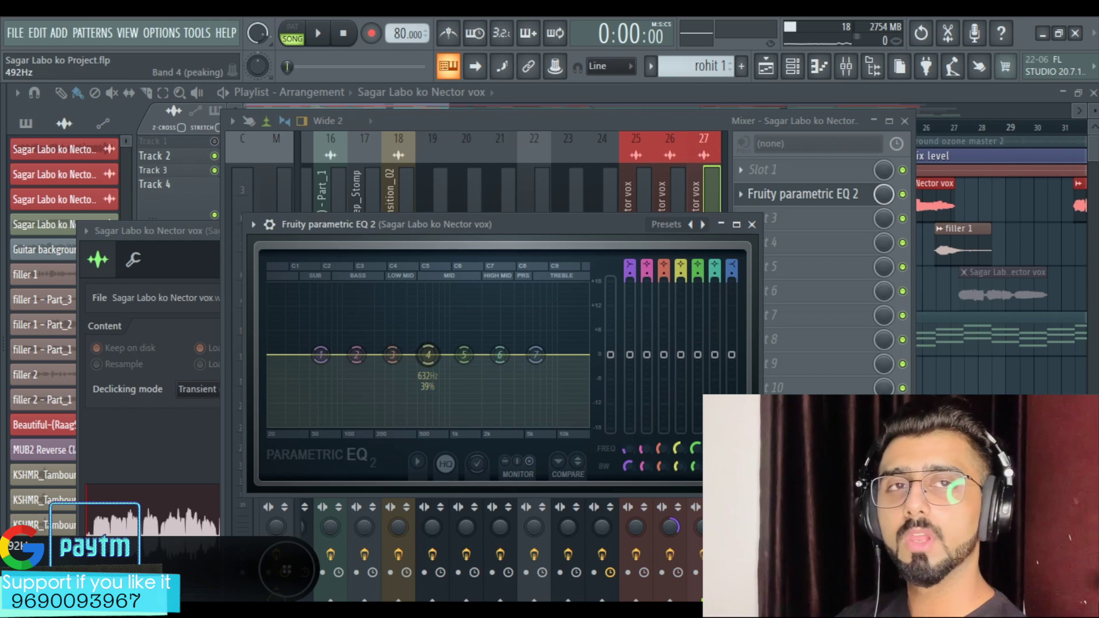
key("space")
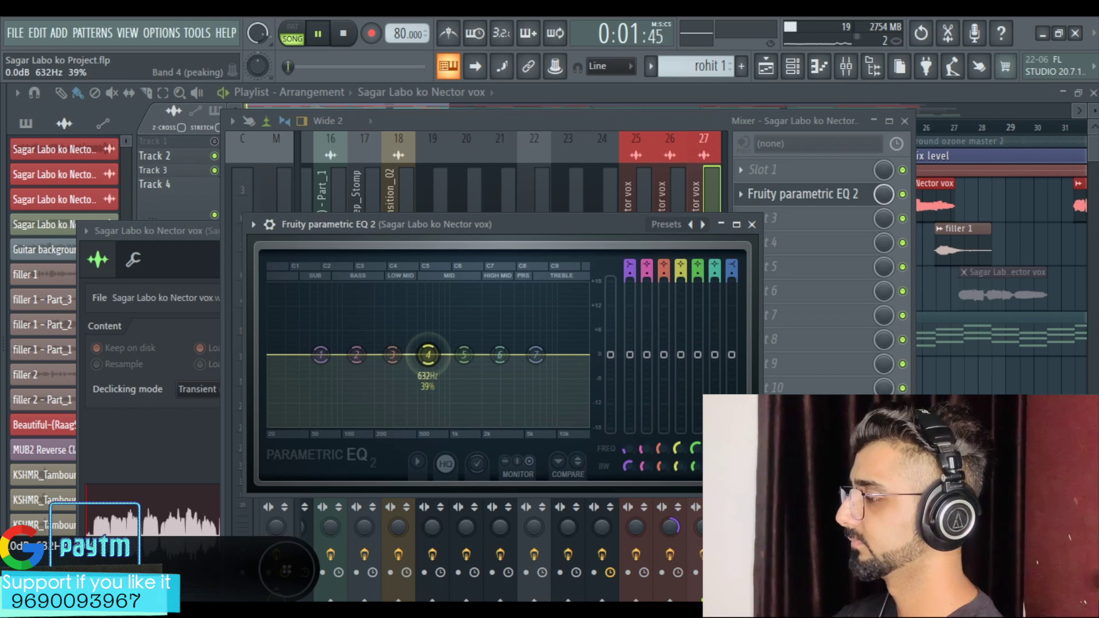
left_click_drag(429, 354, 430, 424)
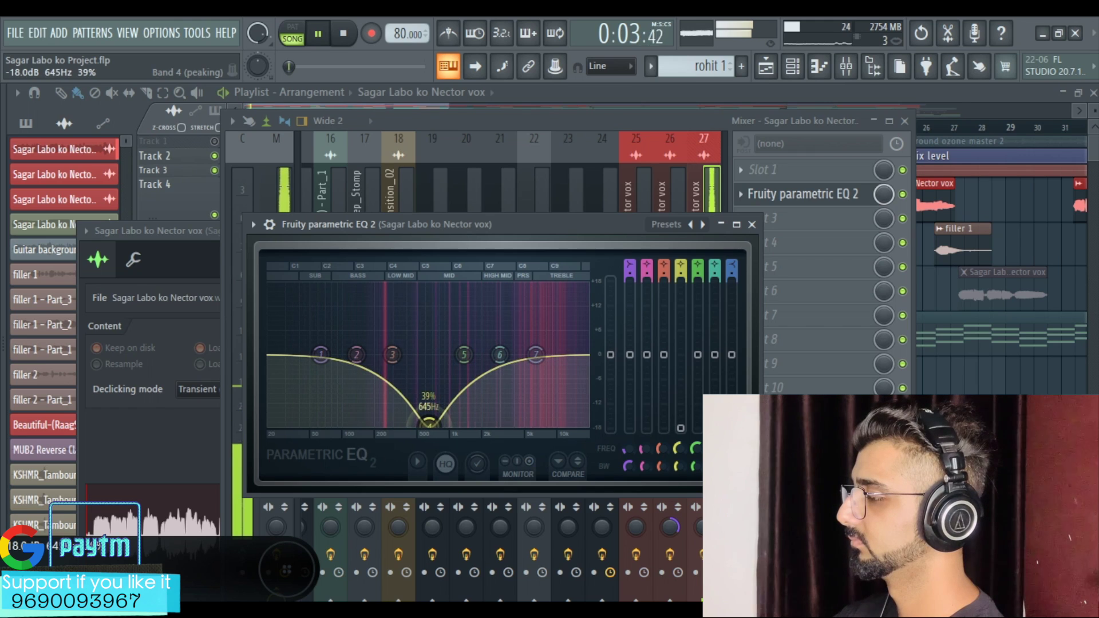
left_click_drag(392, 355, 391, 388)
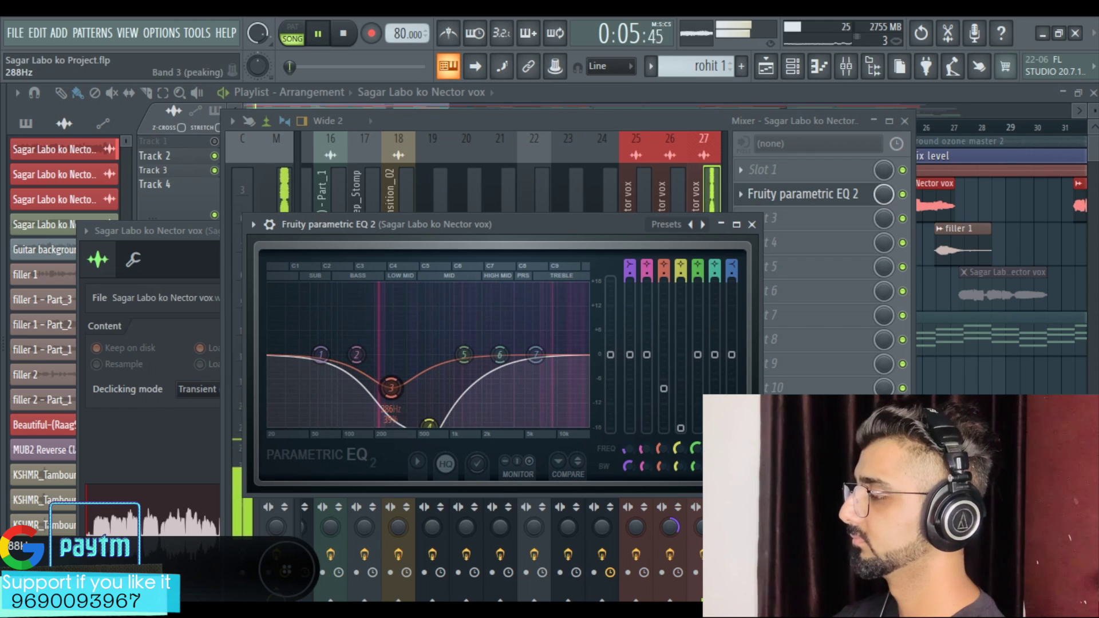
key("space")
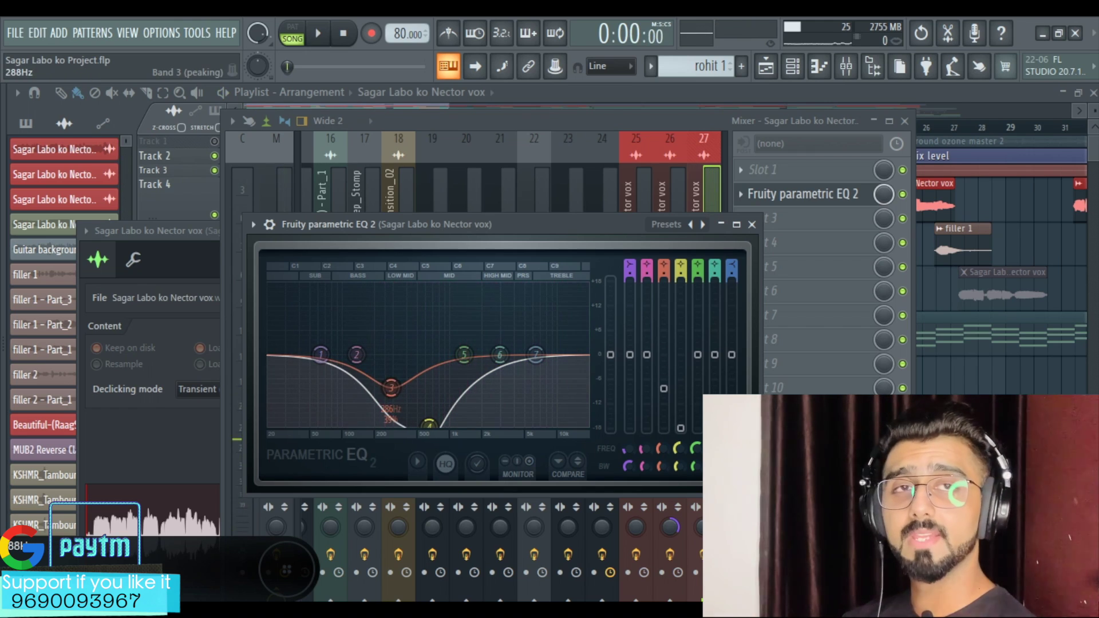
- Reset EQ bands 3 and 4 to their default settings
right_click(391, 389)
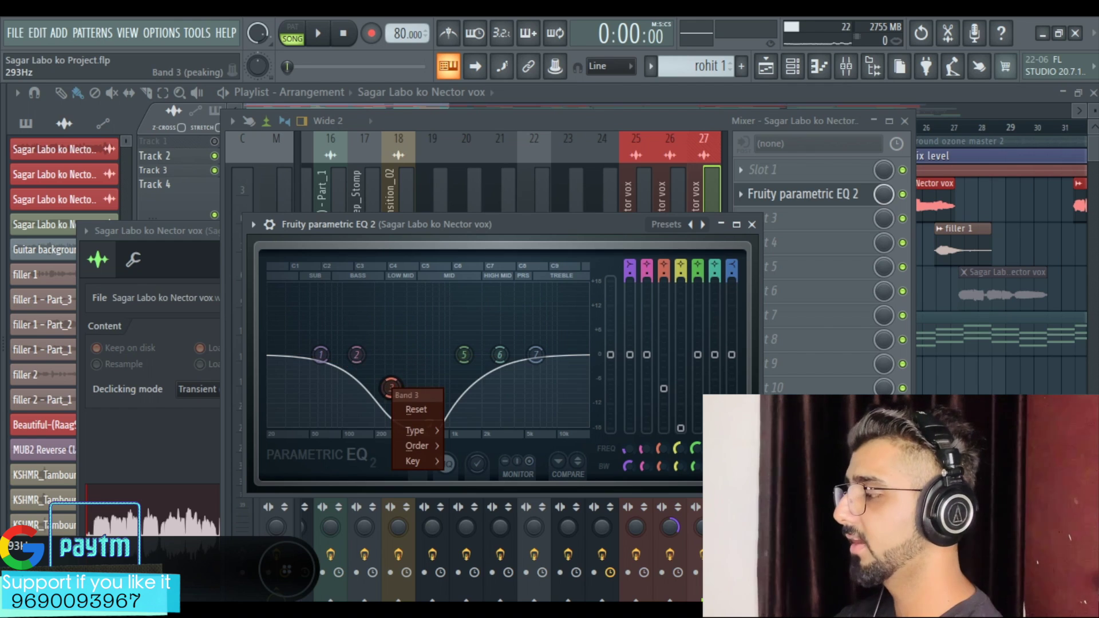
left_click(416, 408)
right_click(429, 425)
left_click(454, 449)
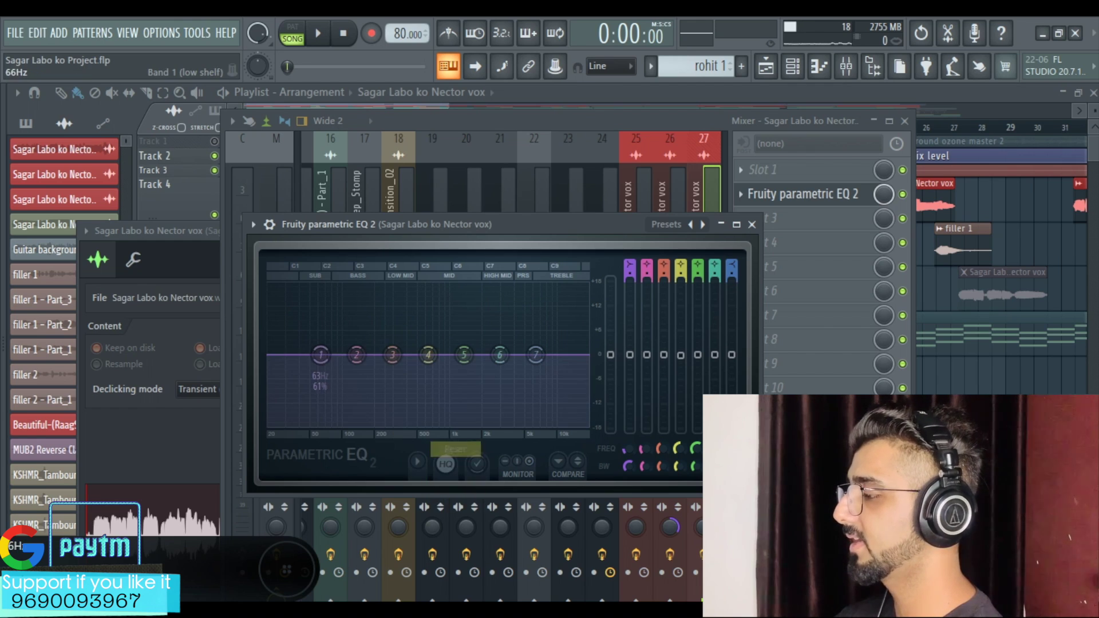
- Audition the vocal with EQ band 1 fully lowered at about 3997 Hz, and reset the band
left_click_drag(321, 355, 513, 424)
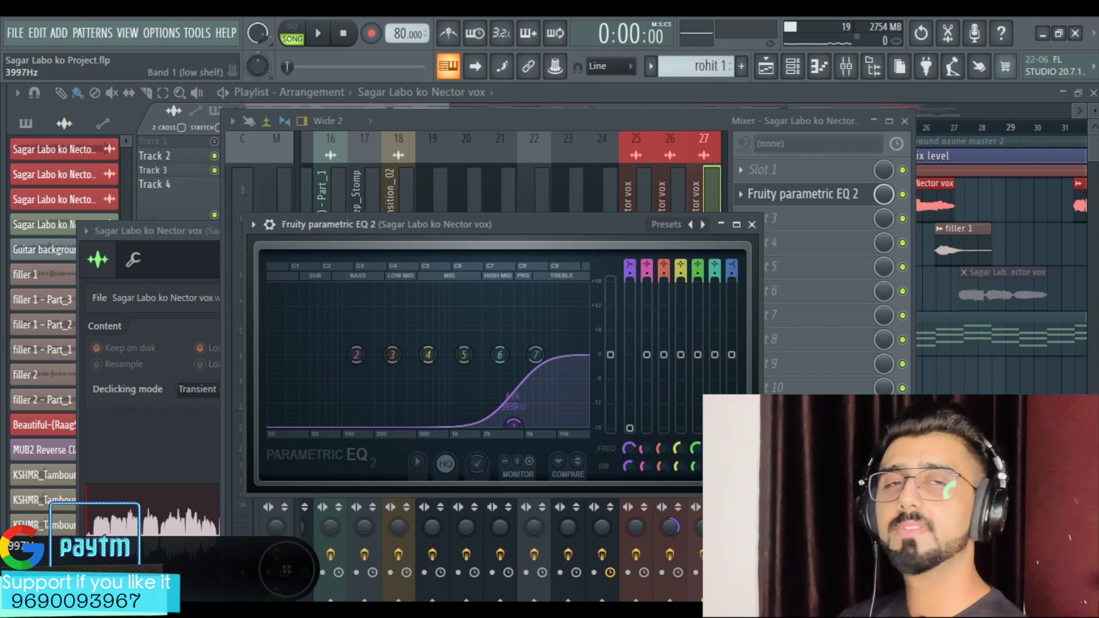
key("space")
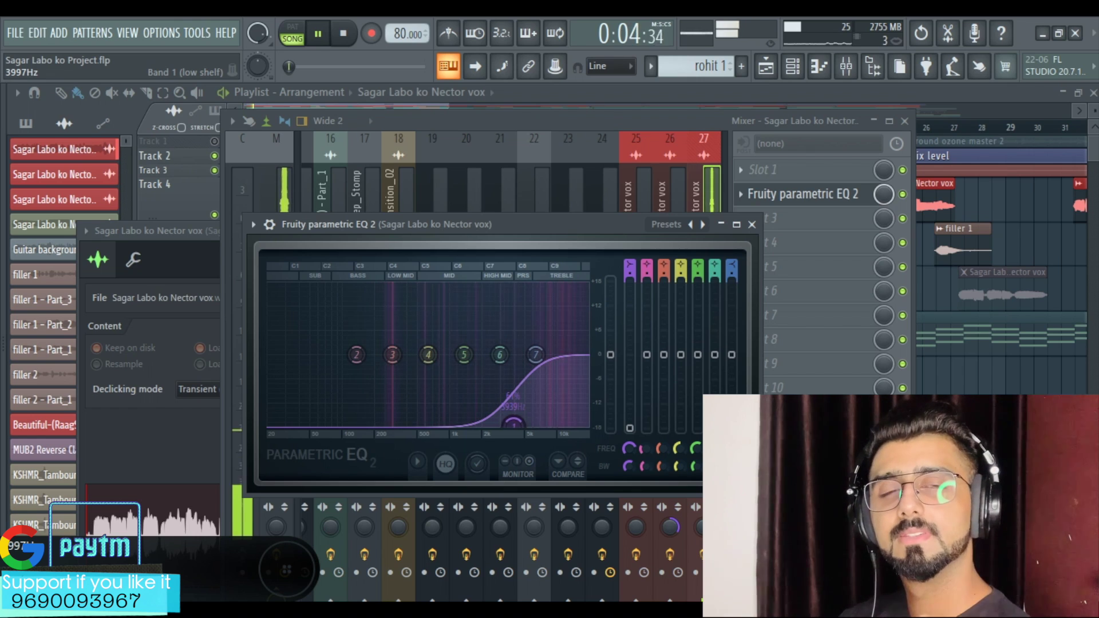
key("space")
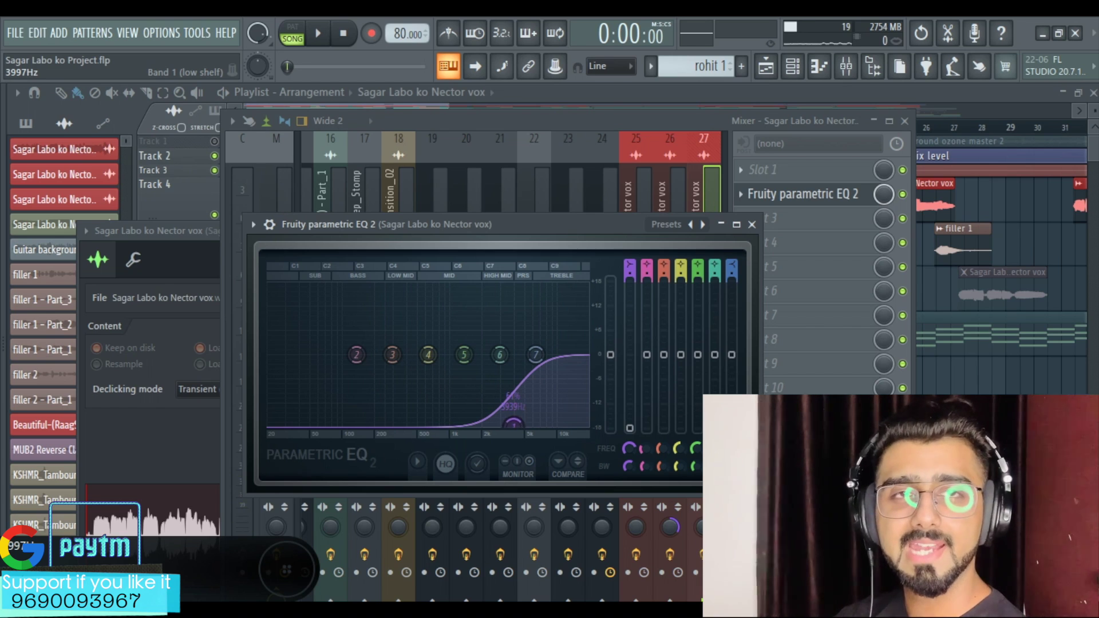
right_click(513, 425)
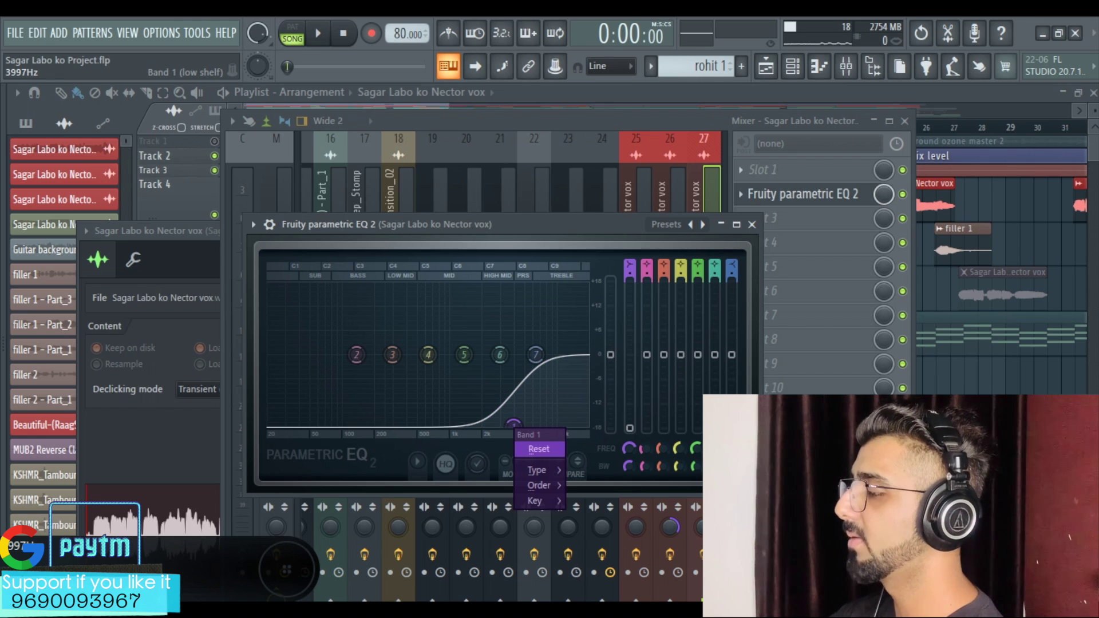
left_click(538, 449)
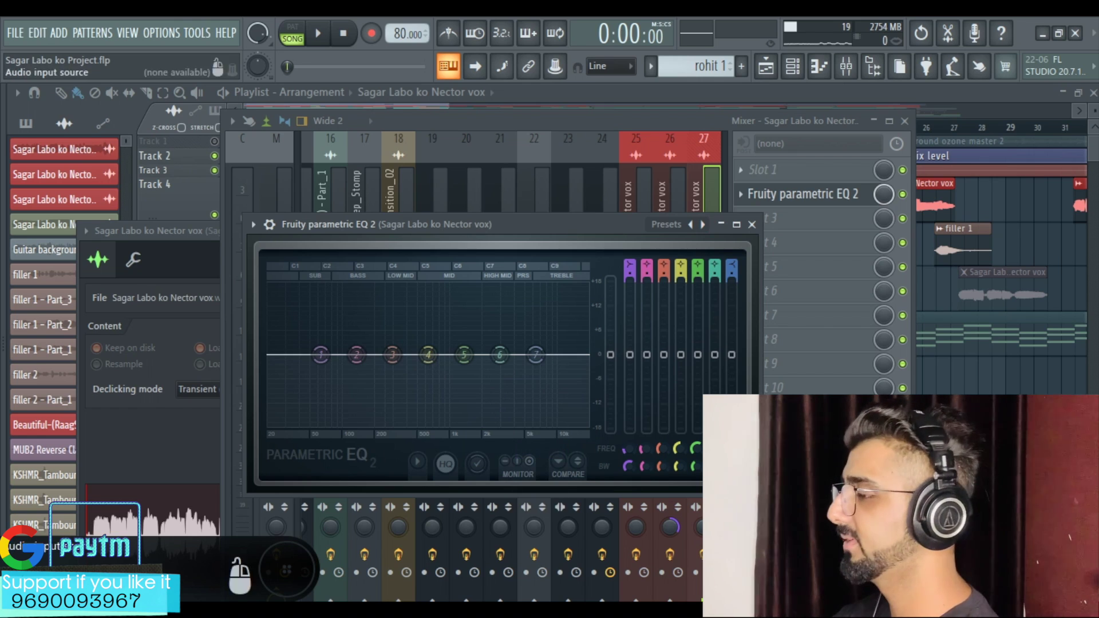
- Load the EQ's 20Hz + 18kHz cut preset, move the band 1 high pass to about 218 Hz during playback, and close the EQ
left_click(702, 224)
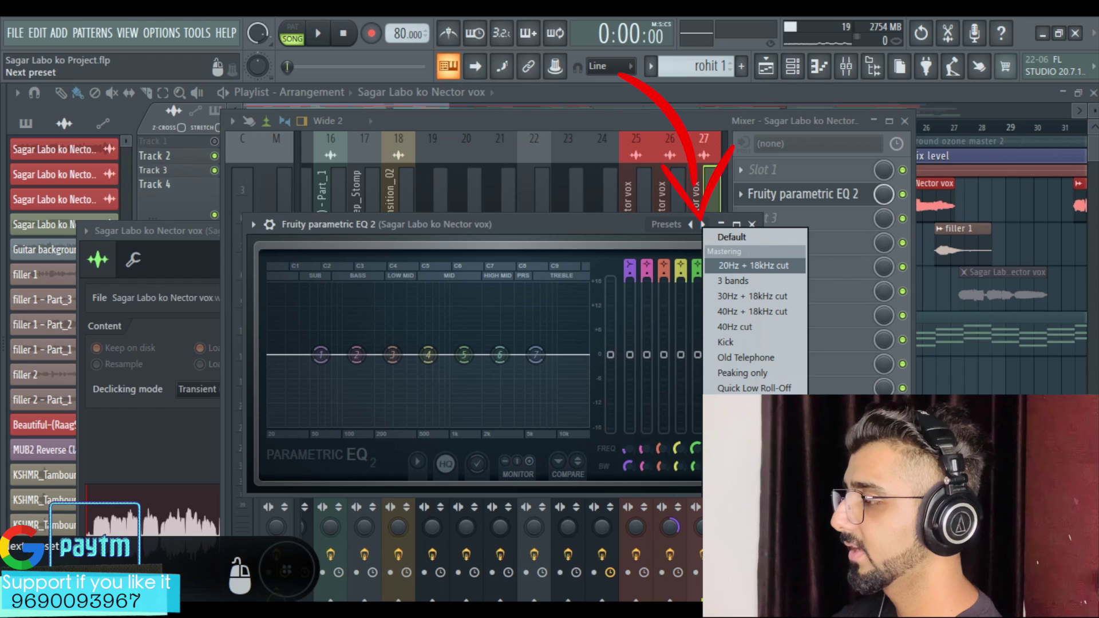
left_click(744, 266)
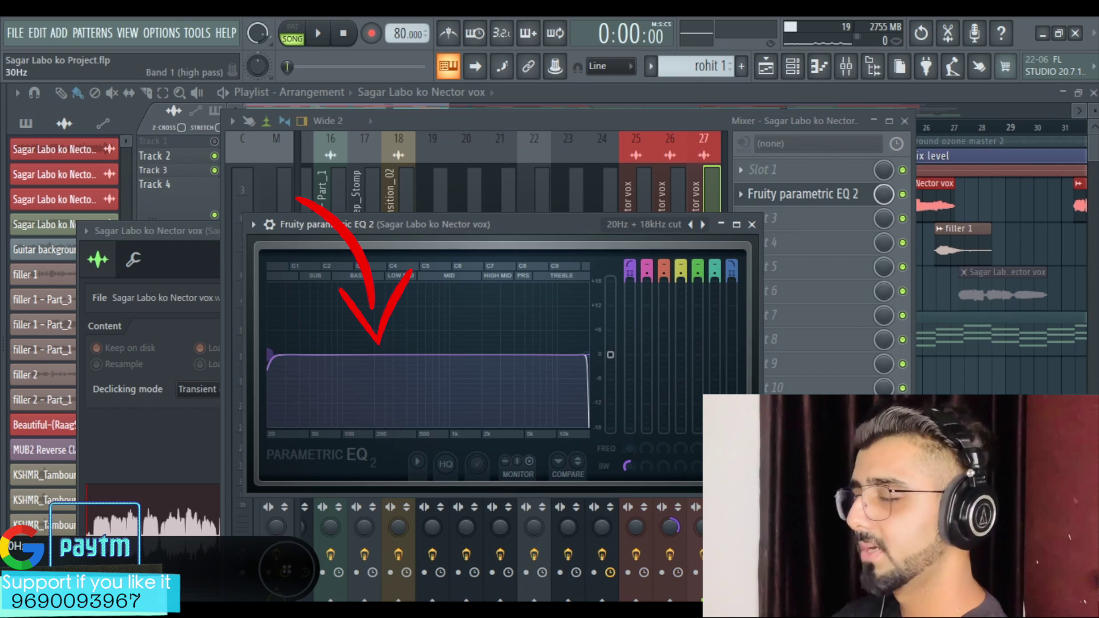
key("space")
left_click_drag(269, 355, 379, 355)
key("space")
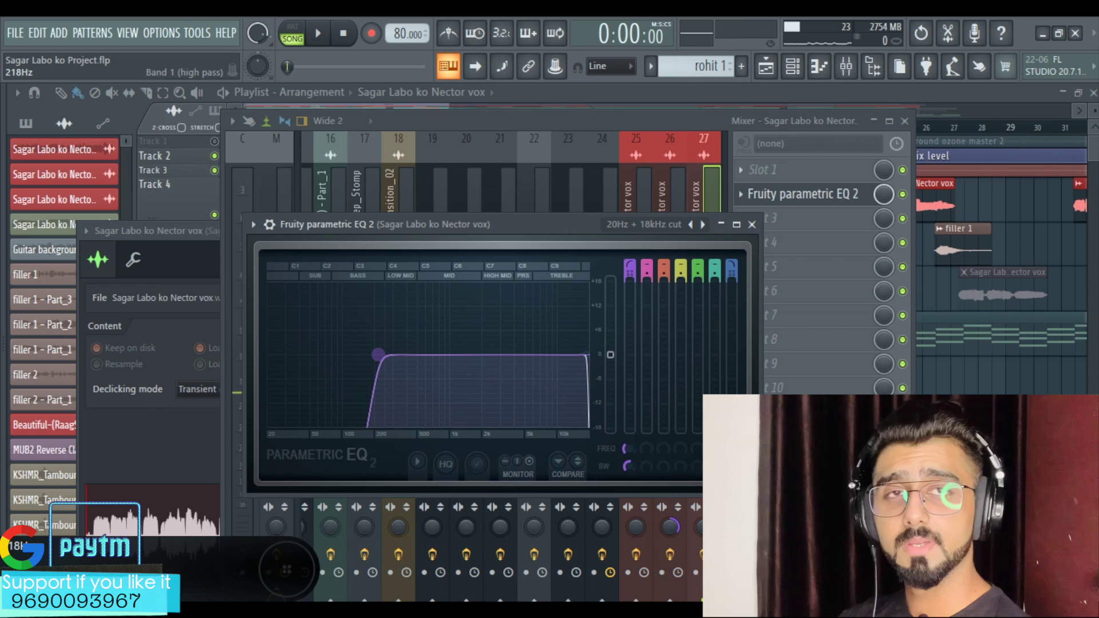
left_click(752, 224)
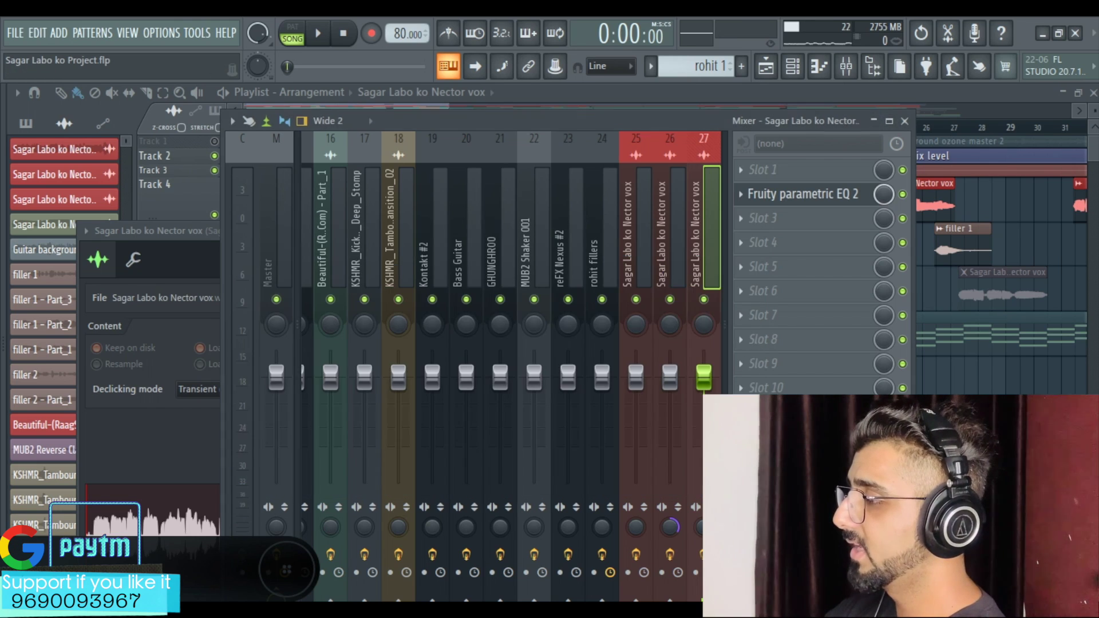
- Add Fruity Reeverb 2 to effect slot 4 of the vocal's mixer track and lower its wet level
left_click(750, 241)
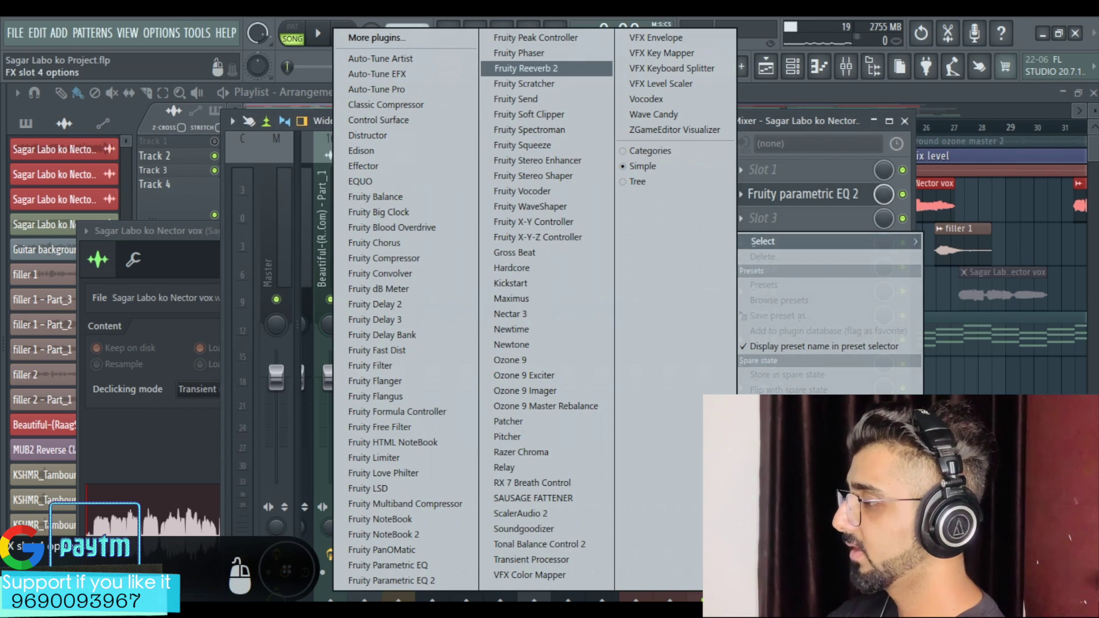
left_click(525, 68)
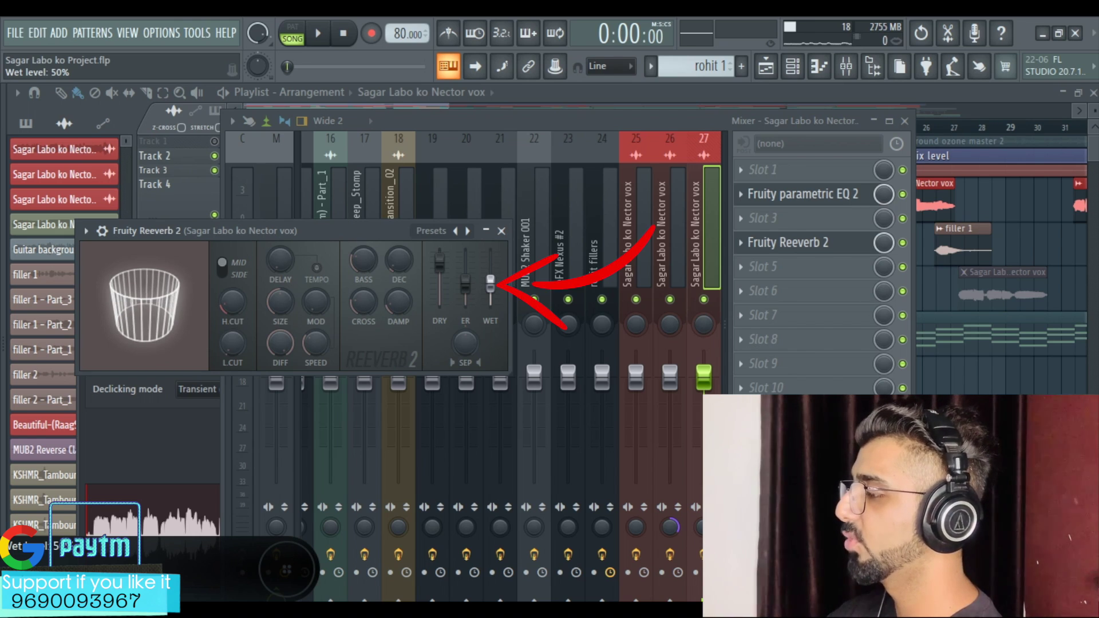
left_click_drag(491, 280, 490, 296)
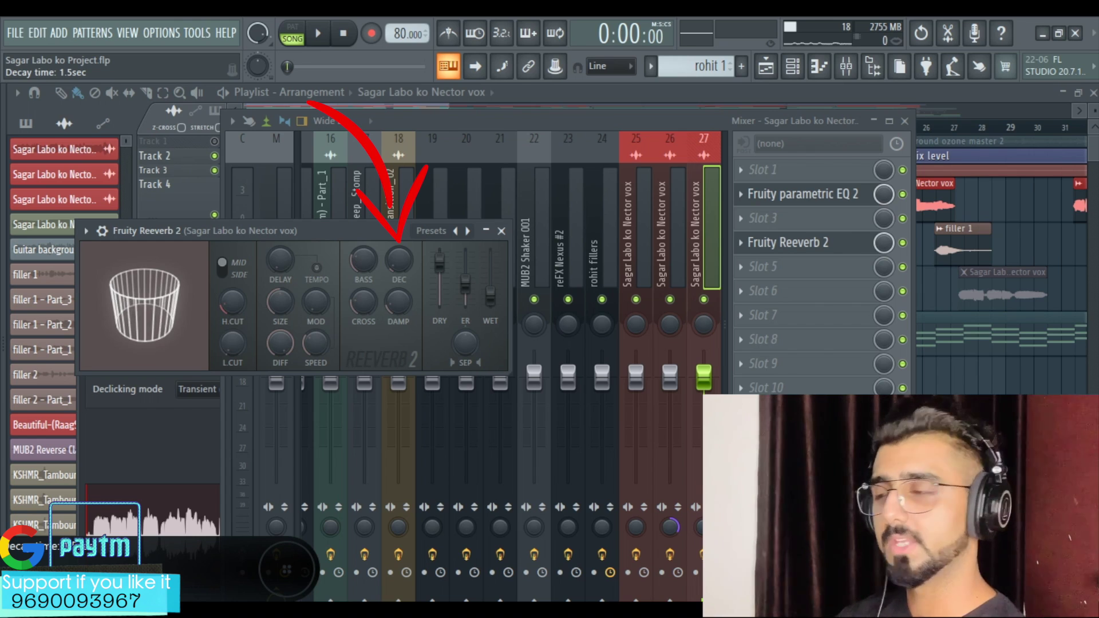
- Play the vocal while raising the reverb's decay time to about 4.2 seconds
key("space")
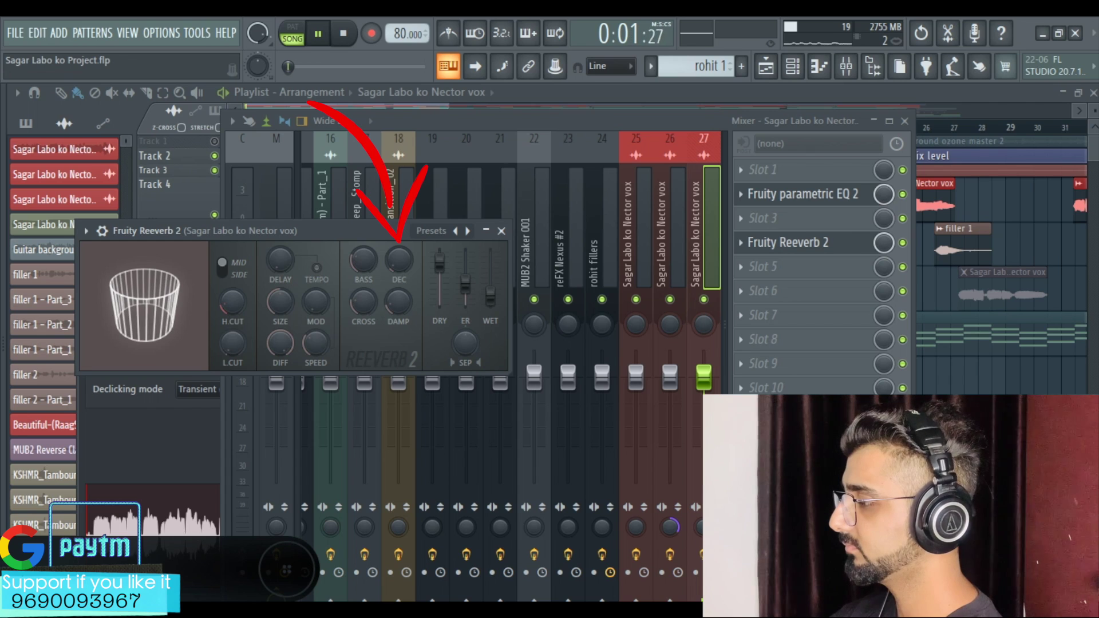
left_click_drag(399, 261, 399, 242)
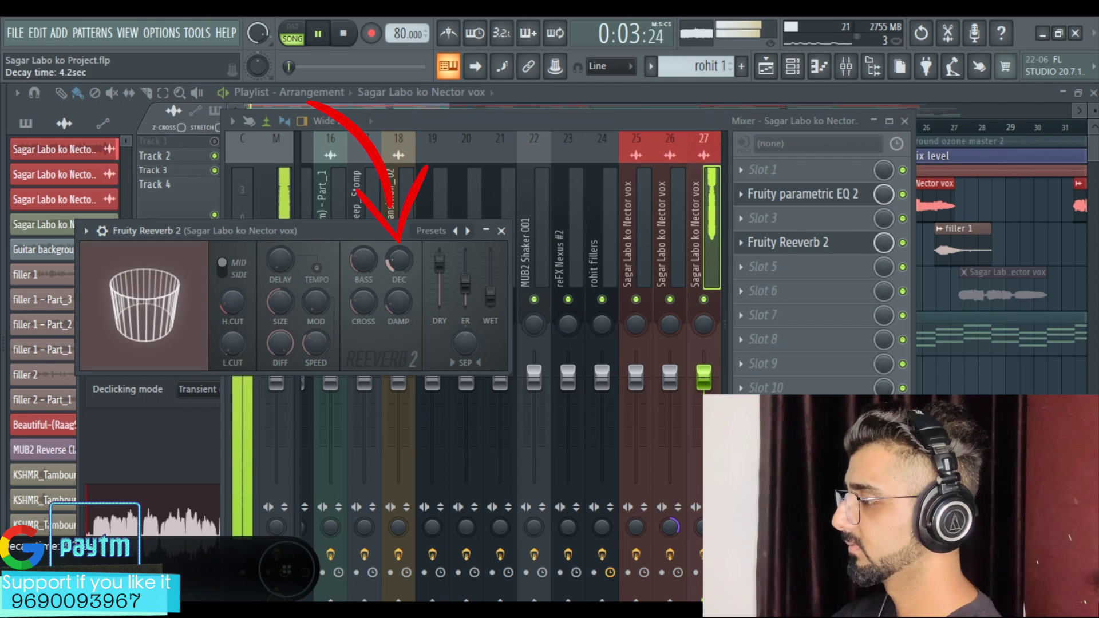
key("space")
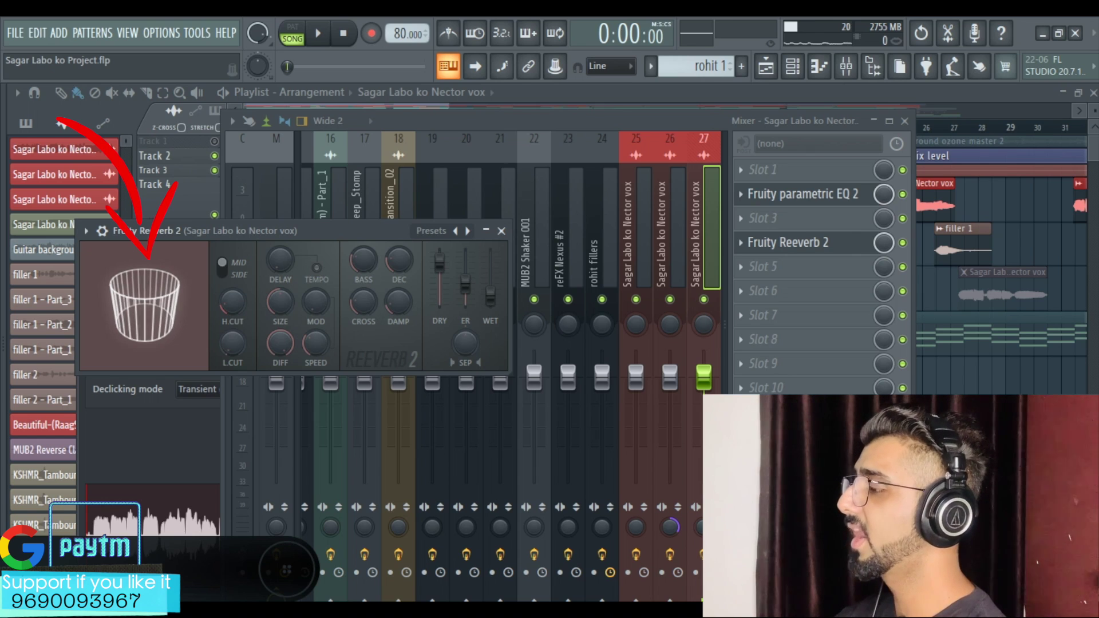
- Reduce the reverb's room size and set its decay time to about 1.4 seconds
mouse_move(280, 302)
left_mouse_down()
mouse_move(280, 258)
mouse_move(280, 303)
left_mouse_up()
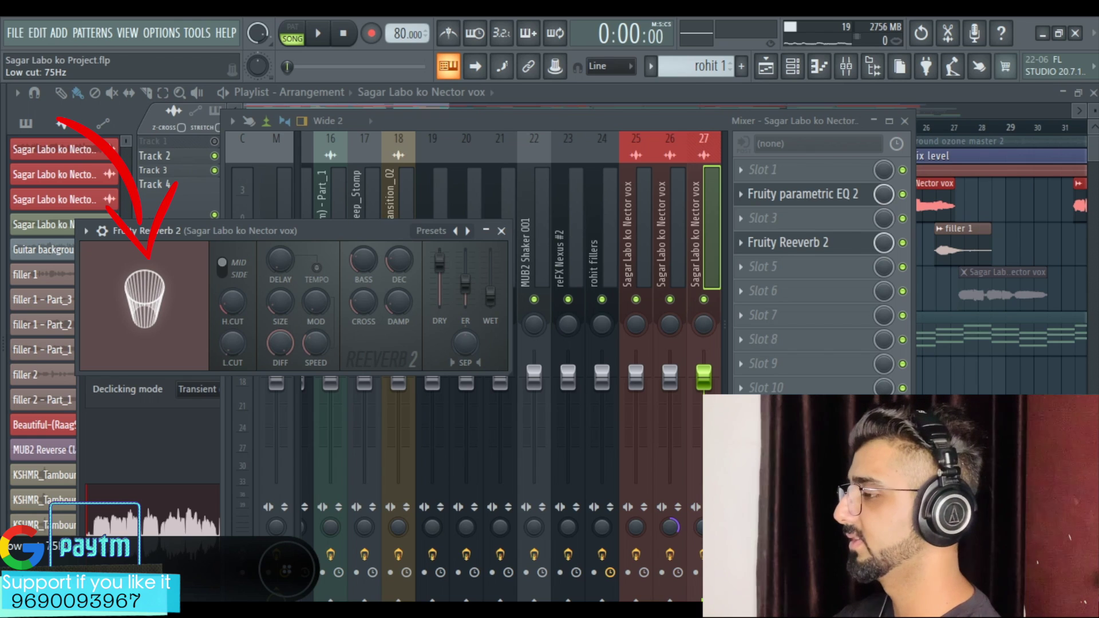
left_click_drag(399, 261, 399, 275)
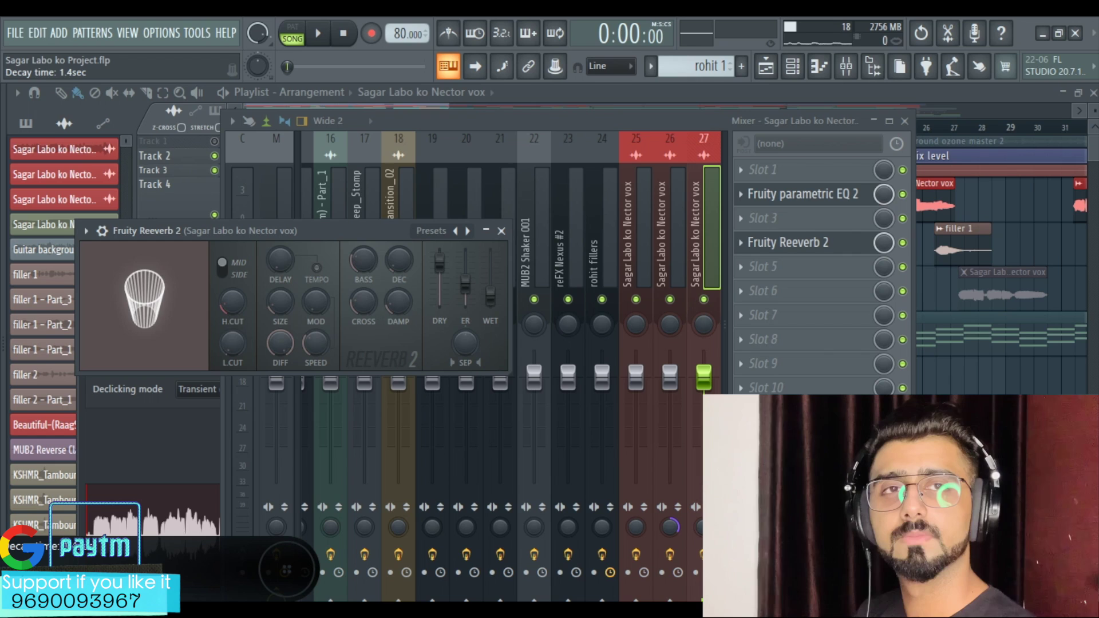
- Add Fruity Delay 2 to effect slot 5 of the vocal's mixer track and move its window above the mixer faders
left_click(846, 67)
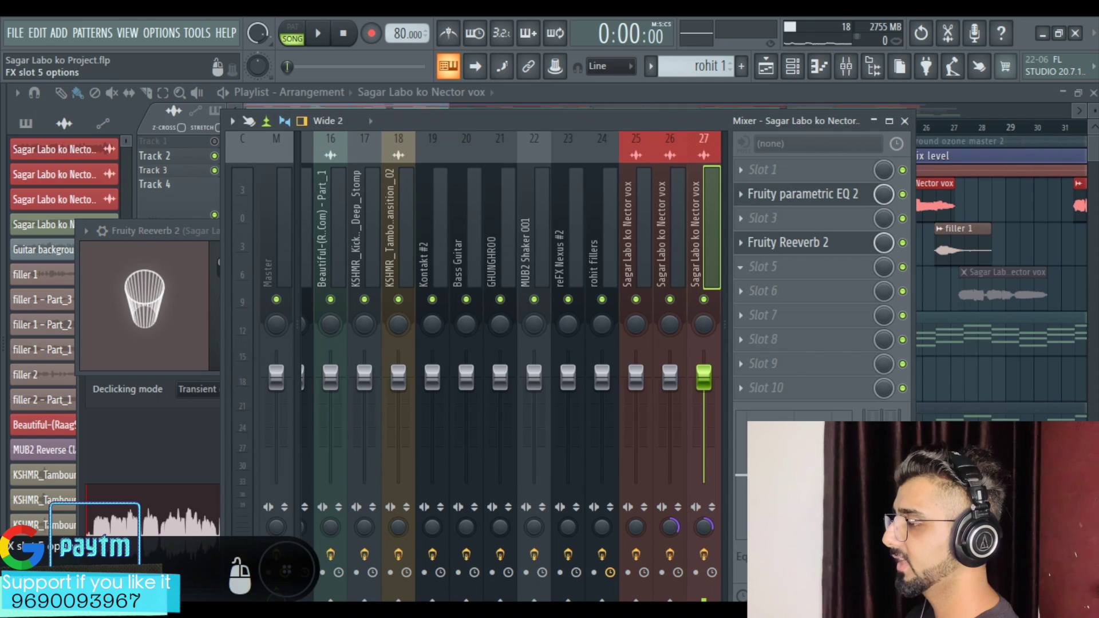
left_click(741, 268)
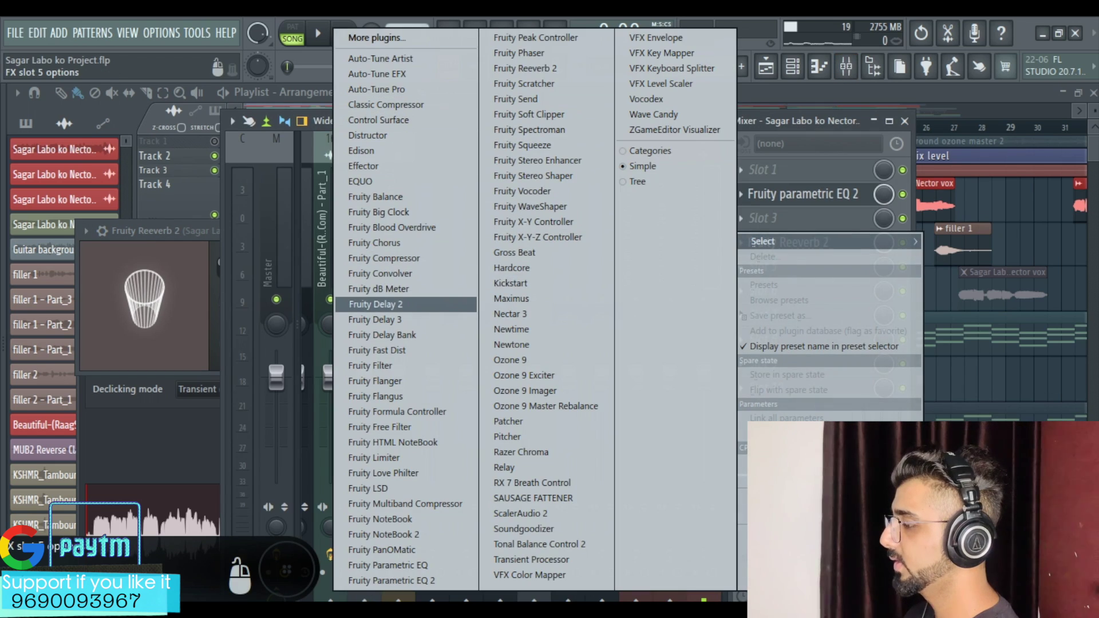
left_click(376, 305)
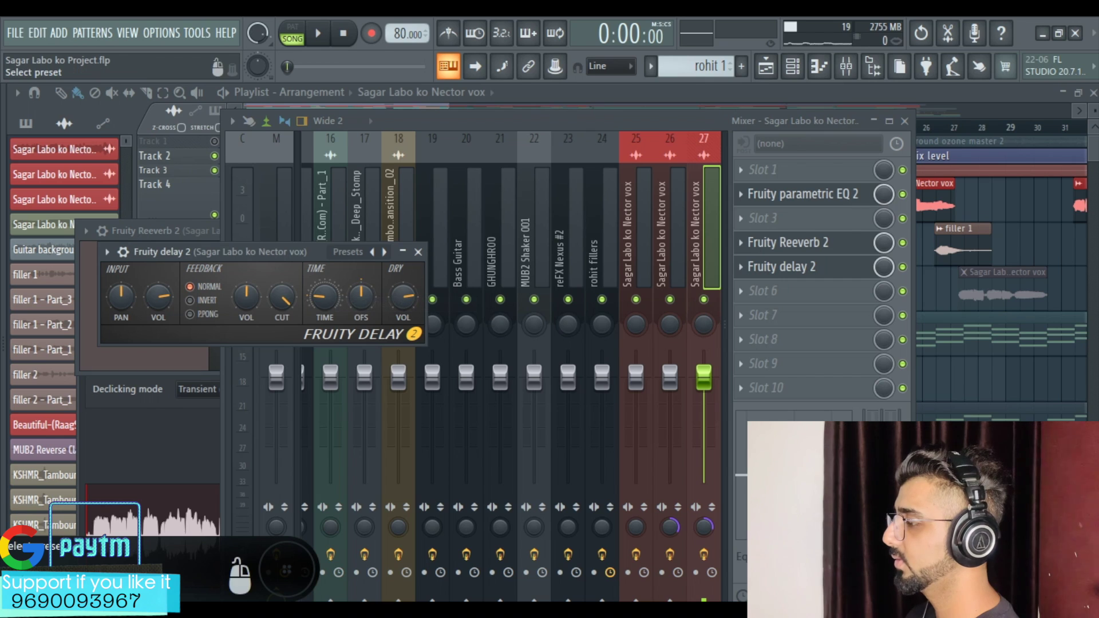
left_click_drag(292, 252, 535, 162)
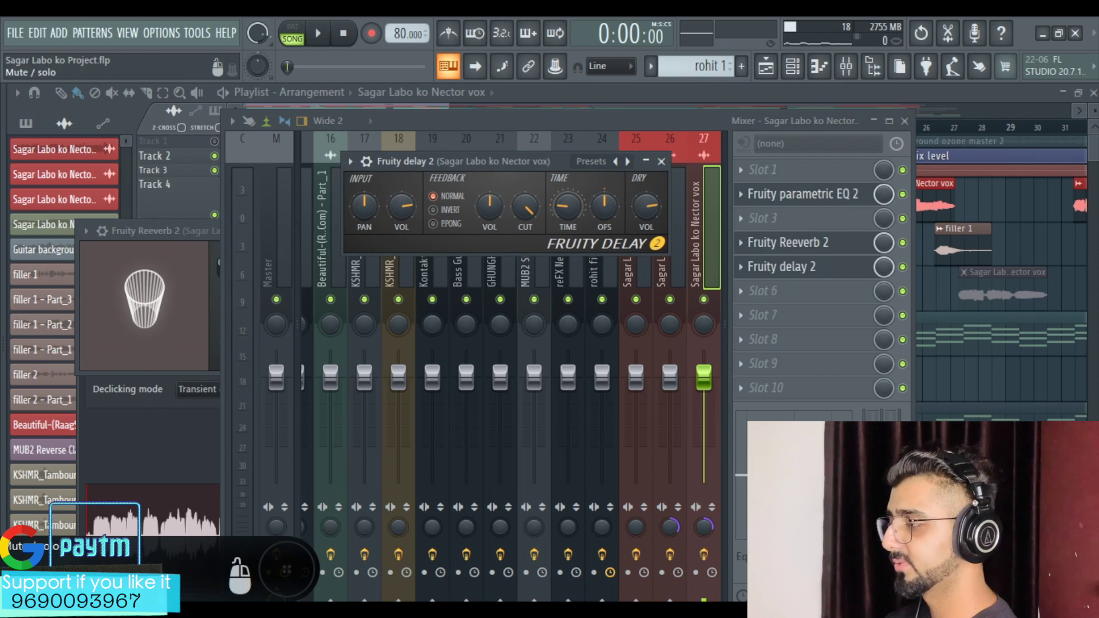
- Audition the vocal with the delay's default settings and lower the delay's input volume
key("space")
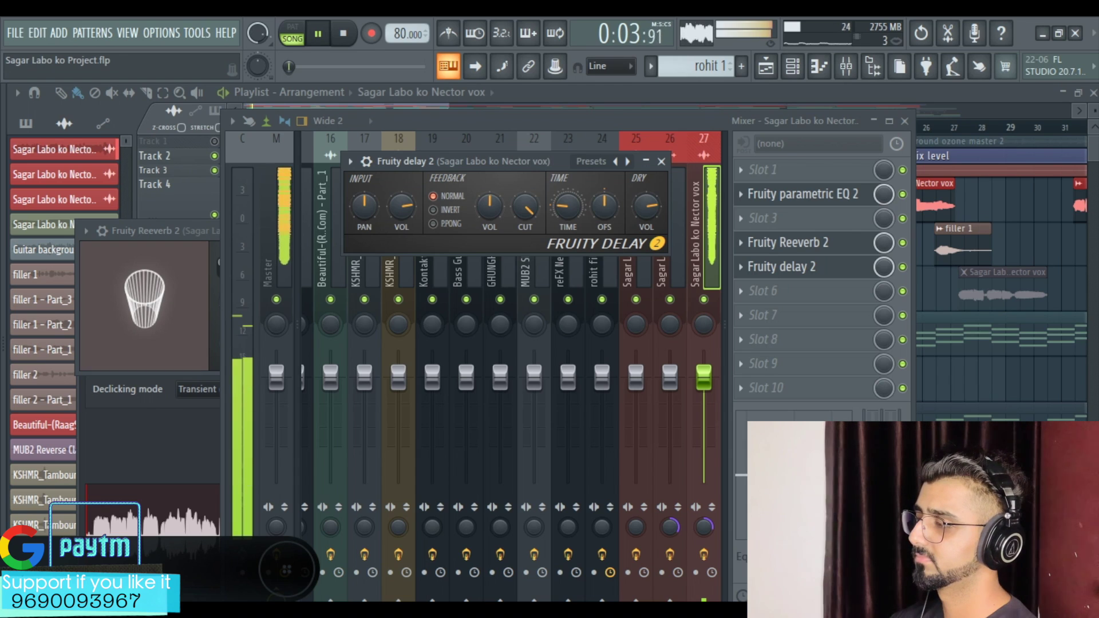
key("space")
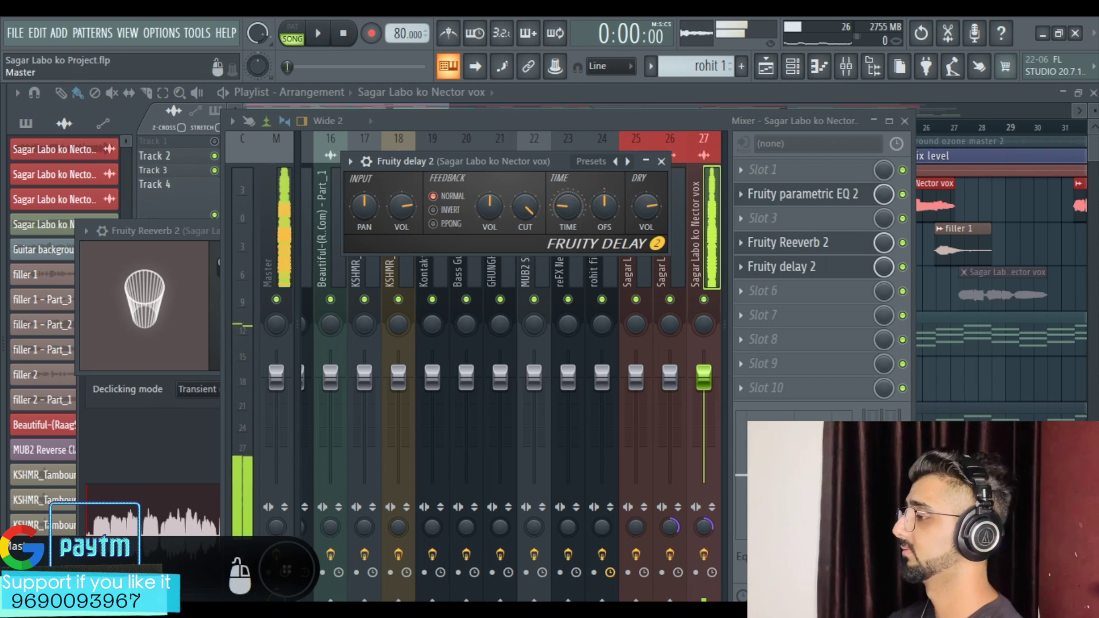
key("F1")
left_click(343, 33)
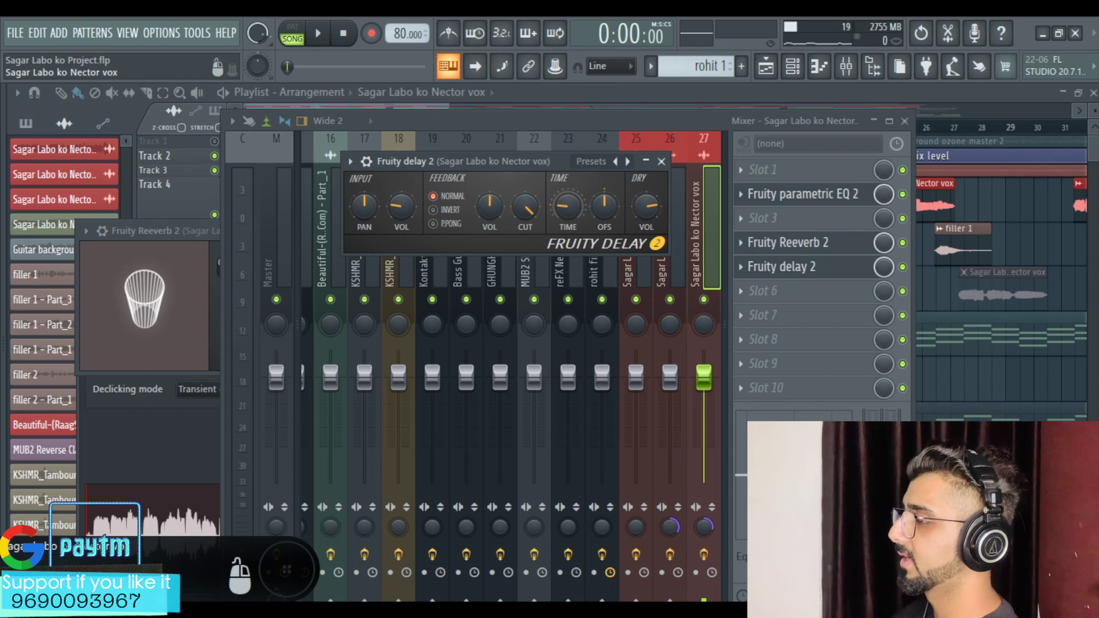
- While auditioning the vocal, hide the mixer, move the delay window aside, and close the reverb and EQ windows
key("space")
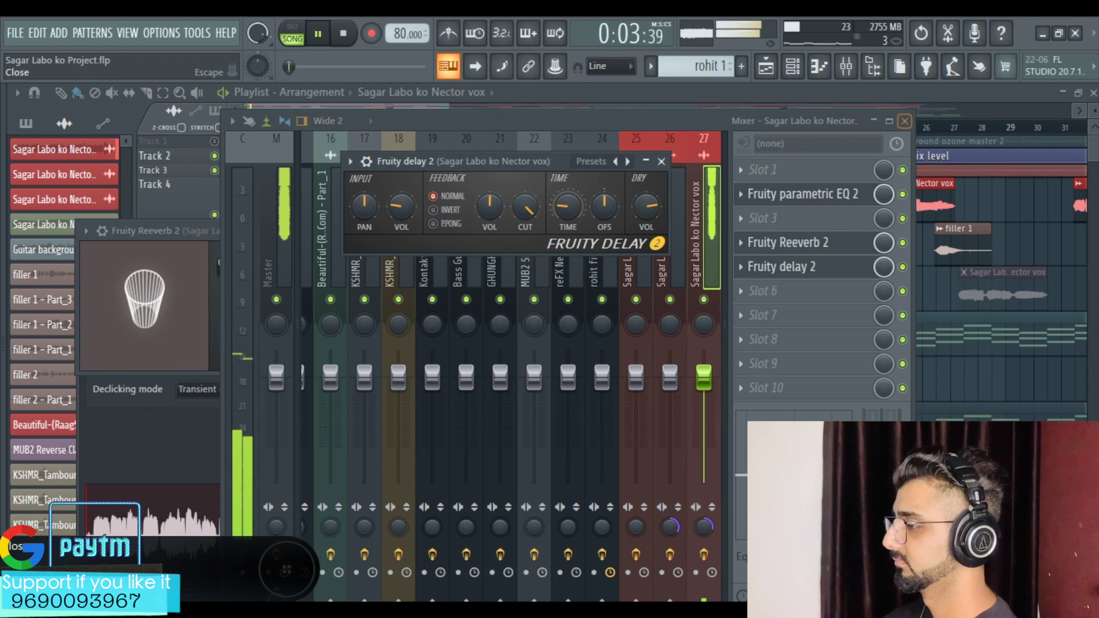
key("F9")
left_click_drag(470, 161, 664, 277)
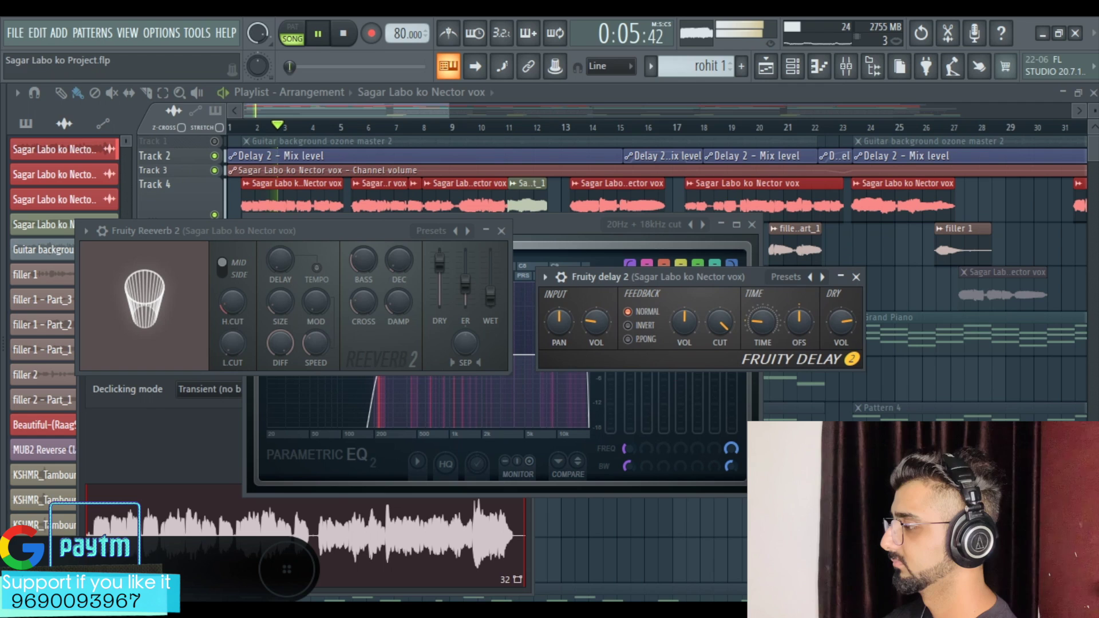
left_click(501, 231)
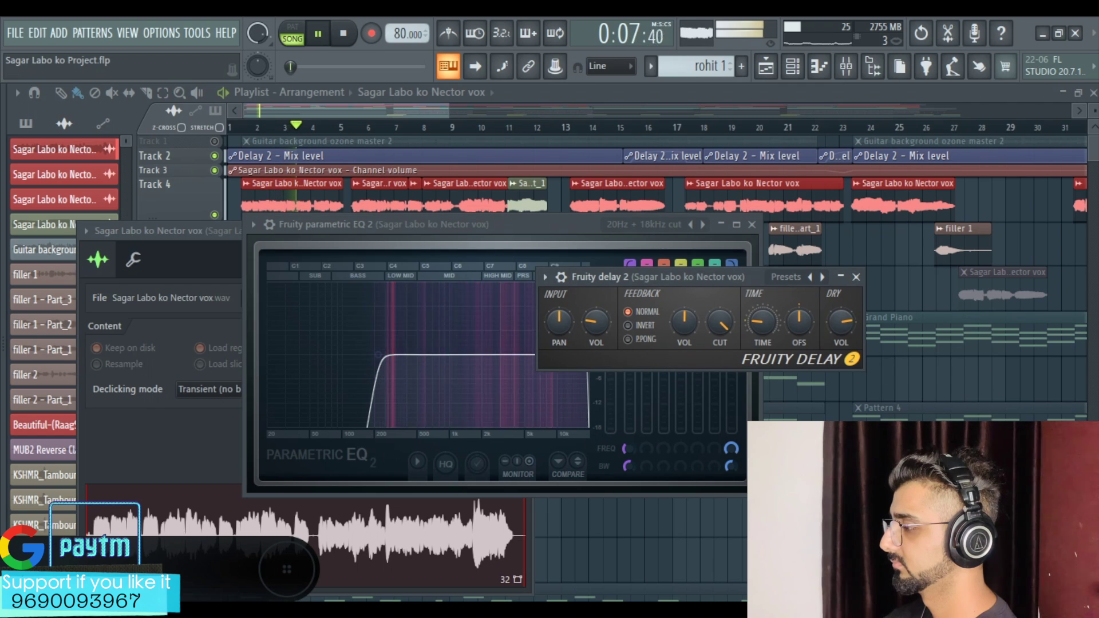
left_click(752, 225)
key("space")
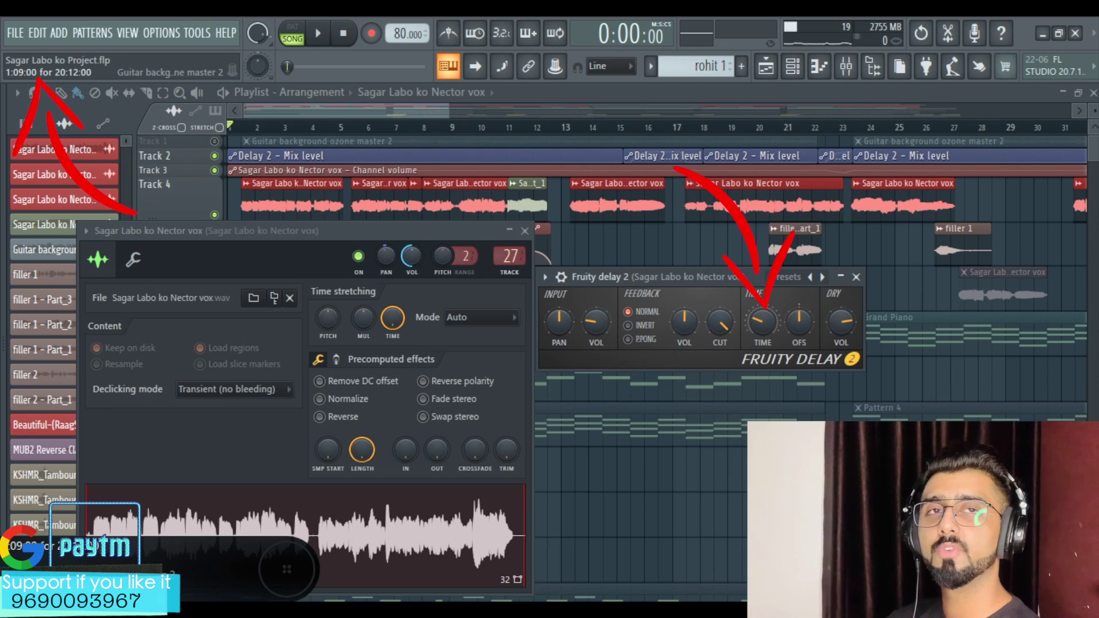
- Audition the vocal with the delay in short playbacks and set the delay time to 5:00
key("space")
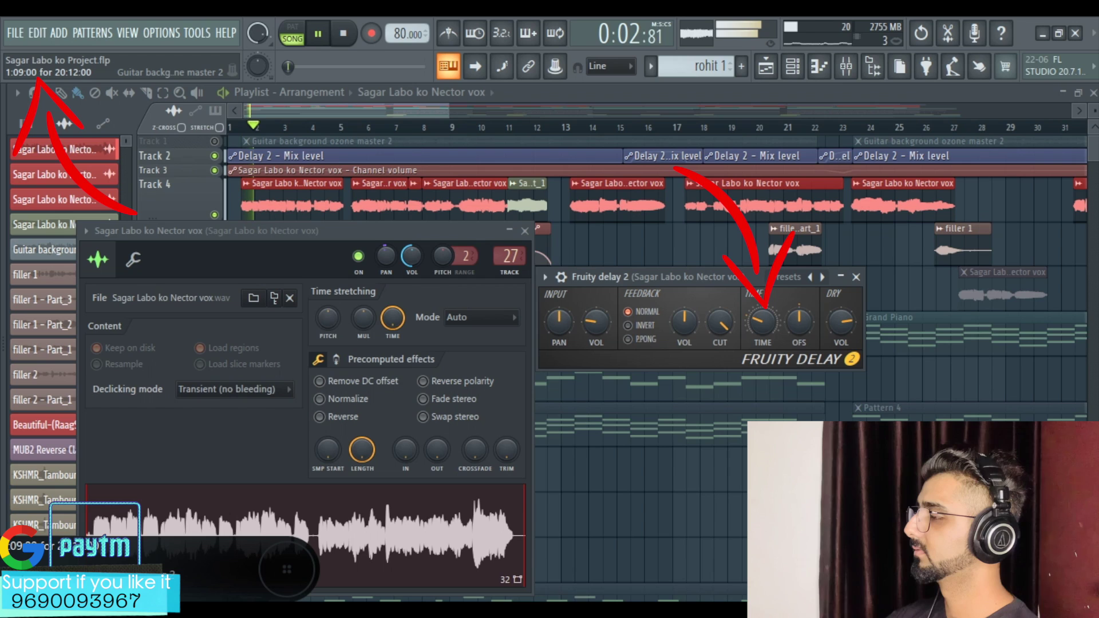
key("space")
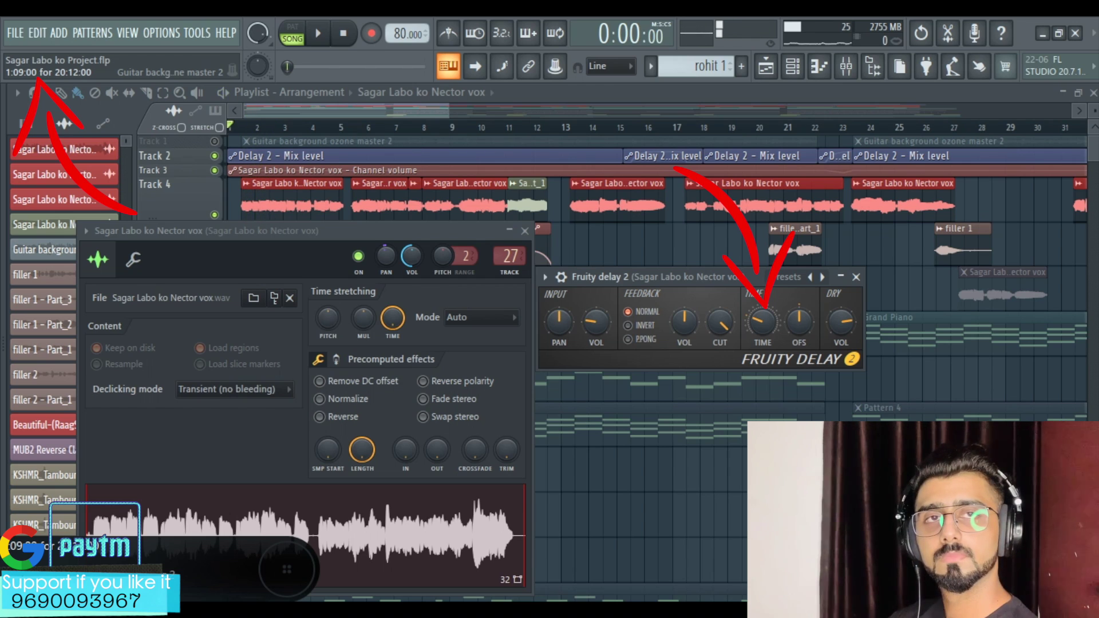
key("space")
key("space")
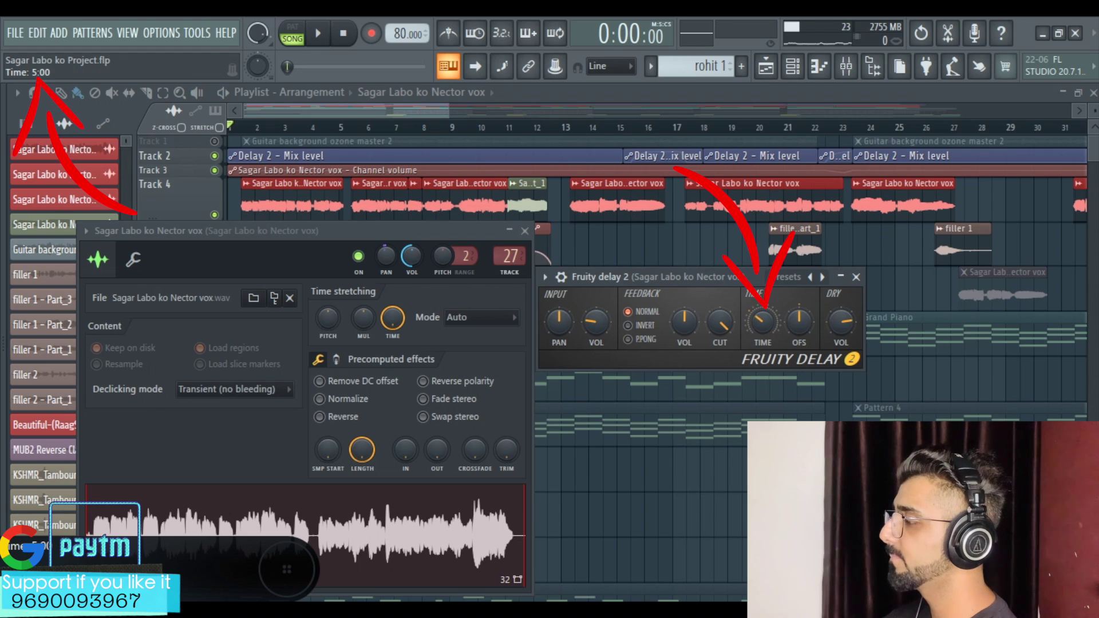
- Set the Fruity Delay 2 time to 8:00 and audition the vocal with it
left_click_drag(762, 321, 762, 316)
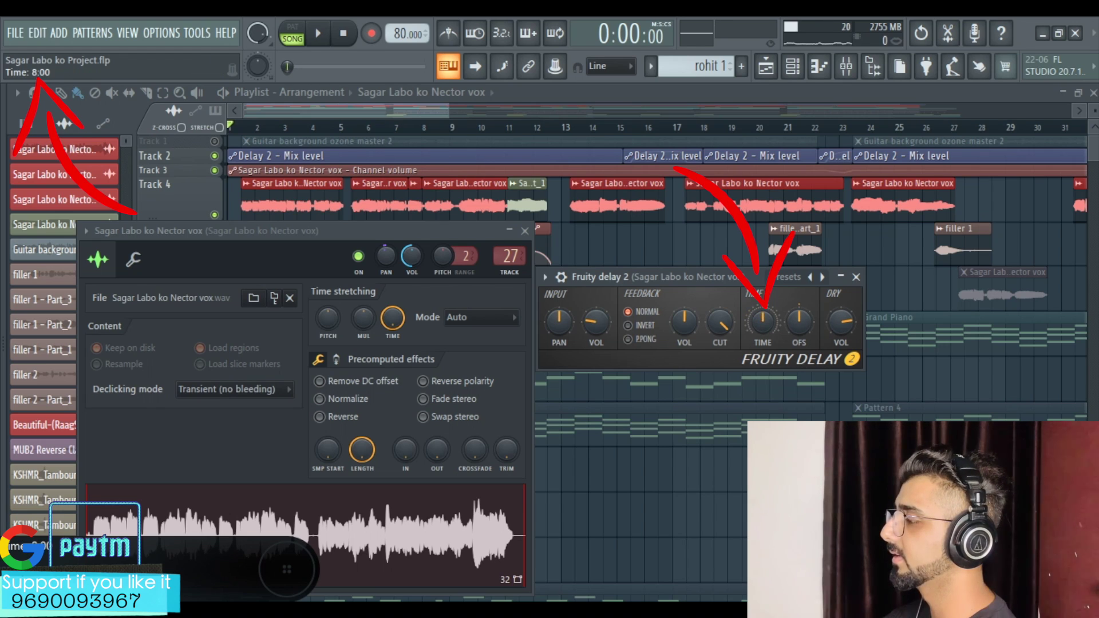
key("space")
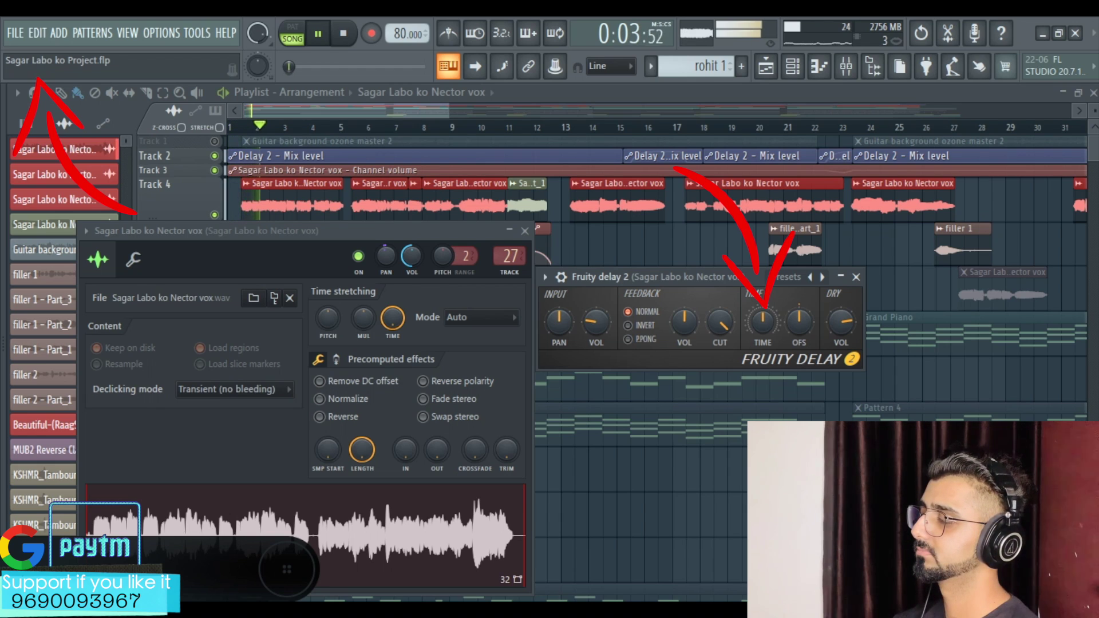
key("space")
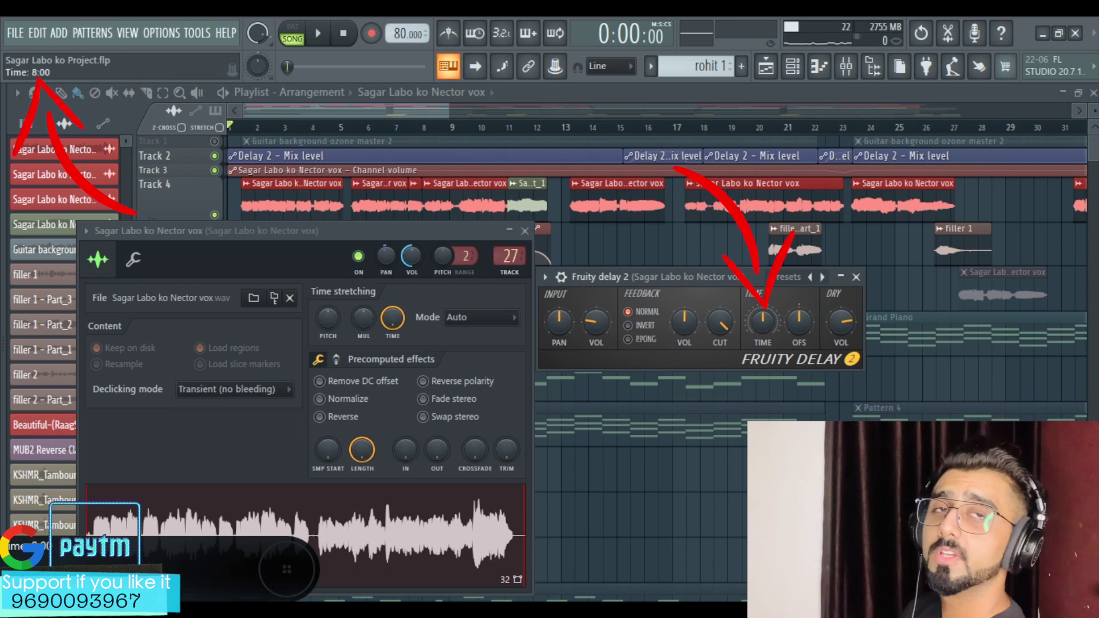
- Set the delay time to 4:00 and put away the delay and vocal channel windows
scroll(763, 321, "down", 1)
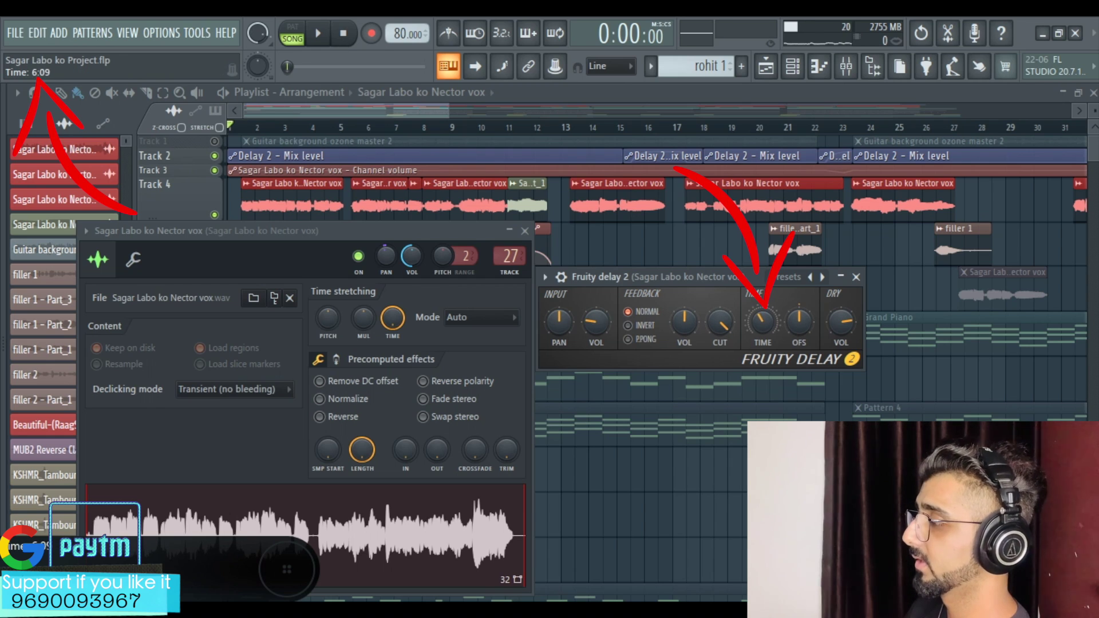
scroll(762, 321, "down", 1)
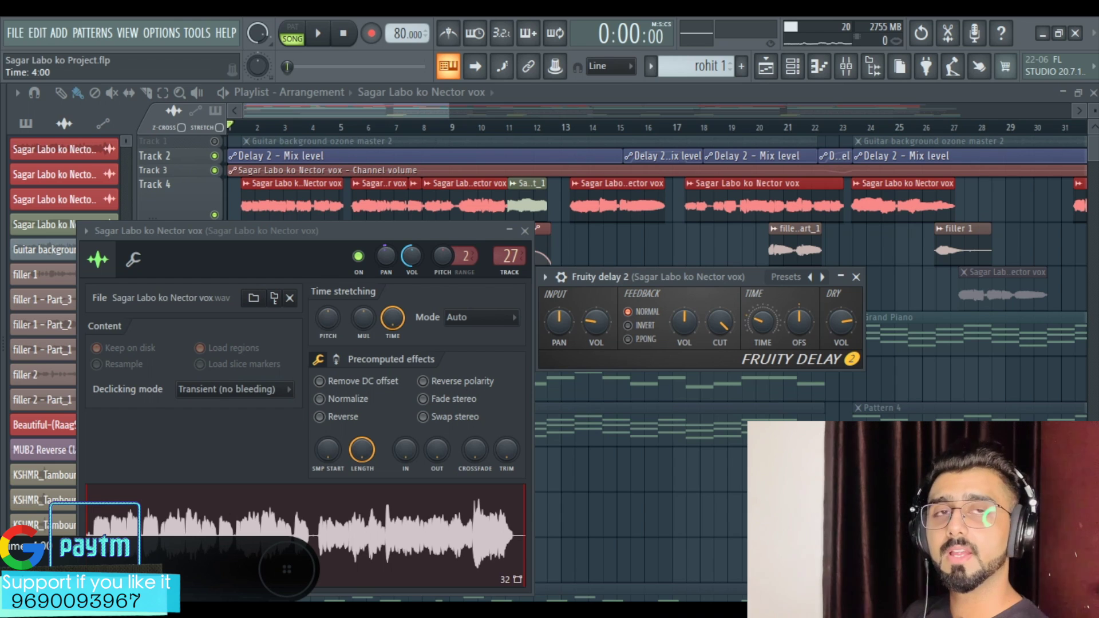
left_click(770, 201)
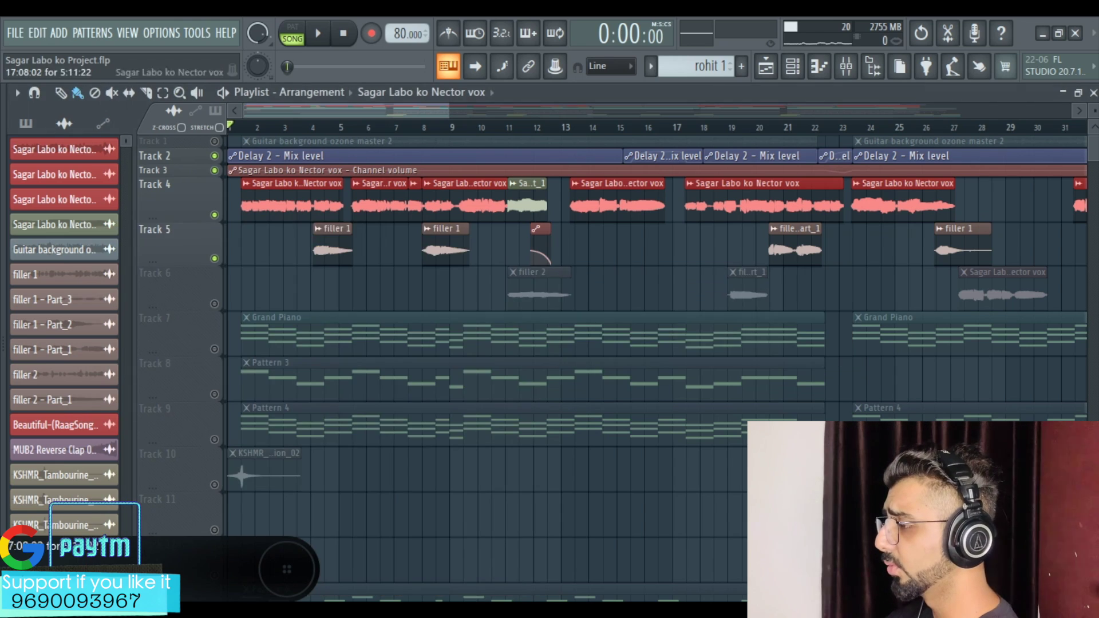
- Reopen the mixer and add Fruity Parametric EQ 2 to effect slot 3 of the vocal's track
scroll(550, 381, "down", 2)
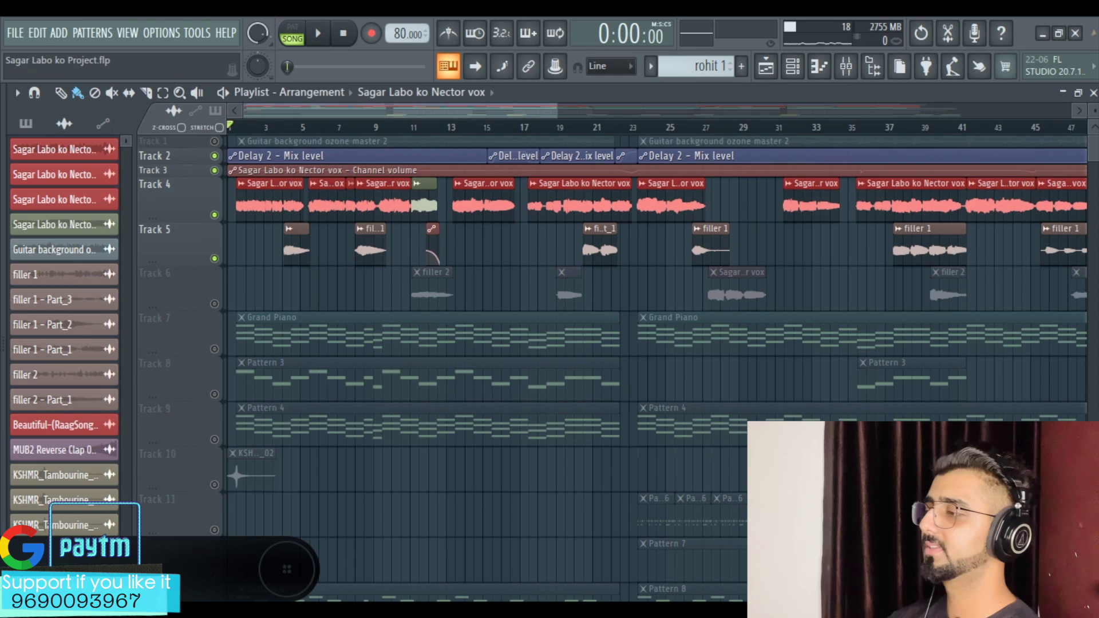
left_click(846, 66)
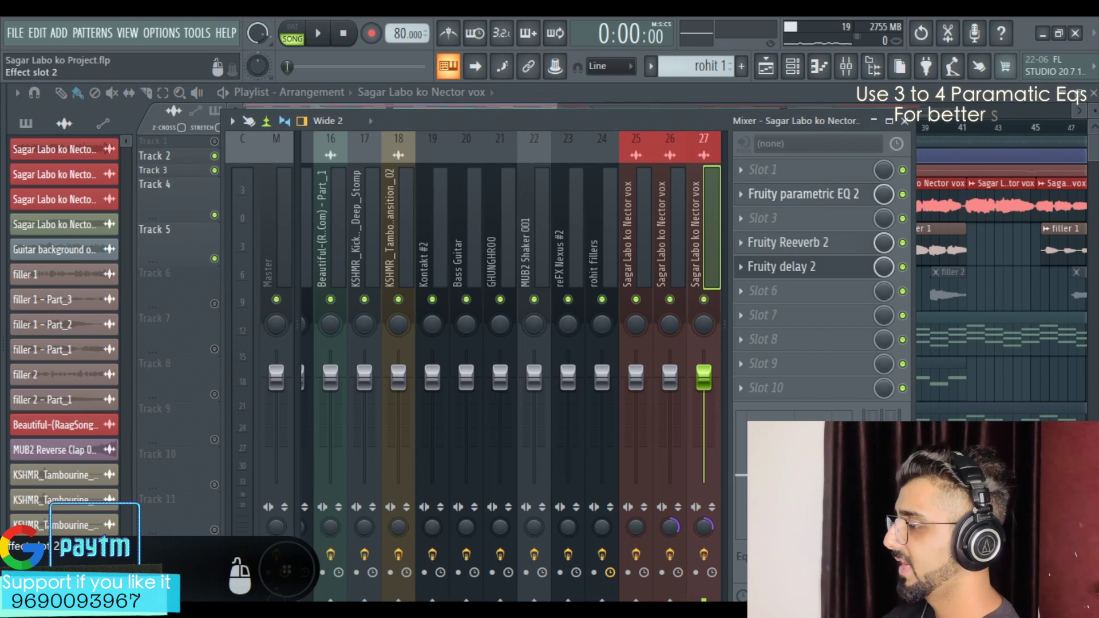
left_click(762, 218)
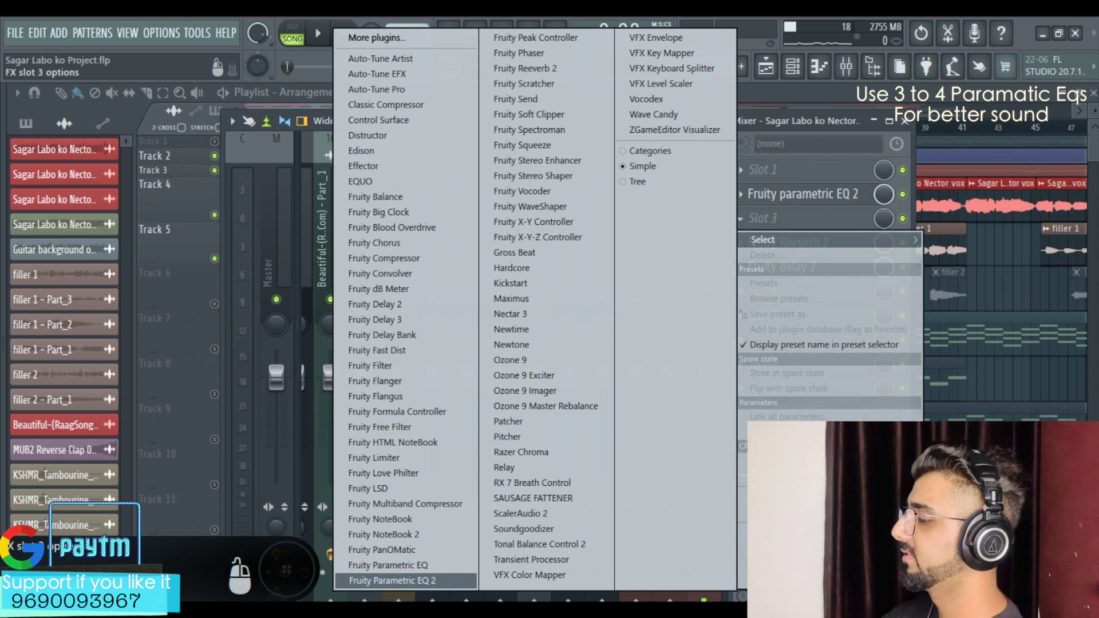
left_click(391, 580)
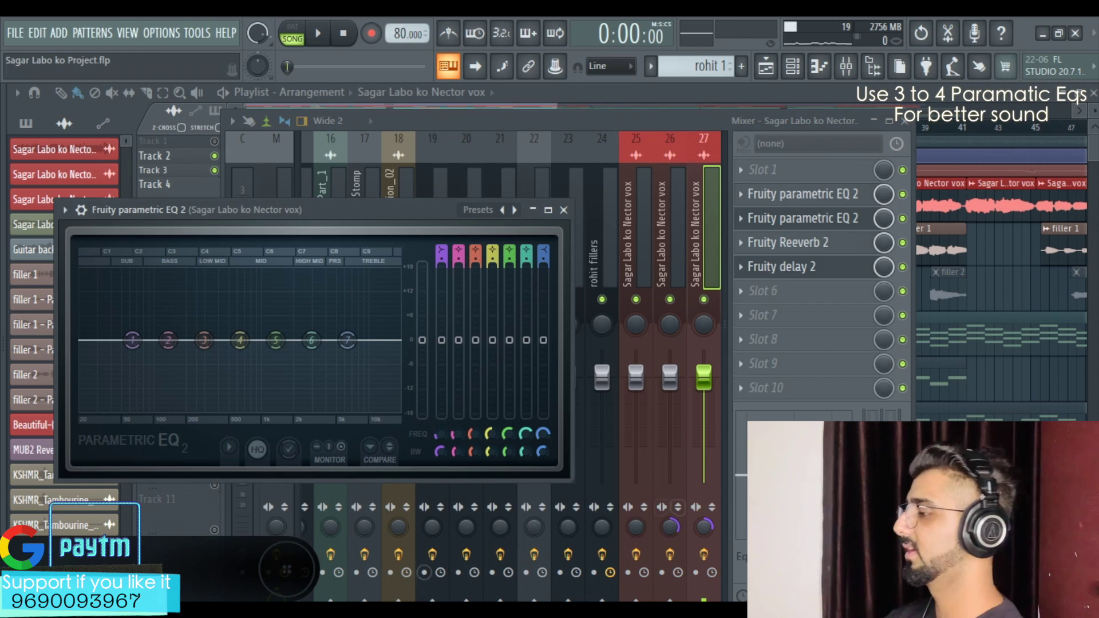
- During vocal playback, pull band 4 of the new EQ down to about -5.9 dB near 680 Hz
key("space")
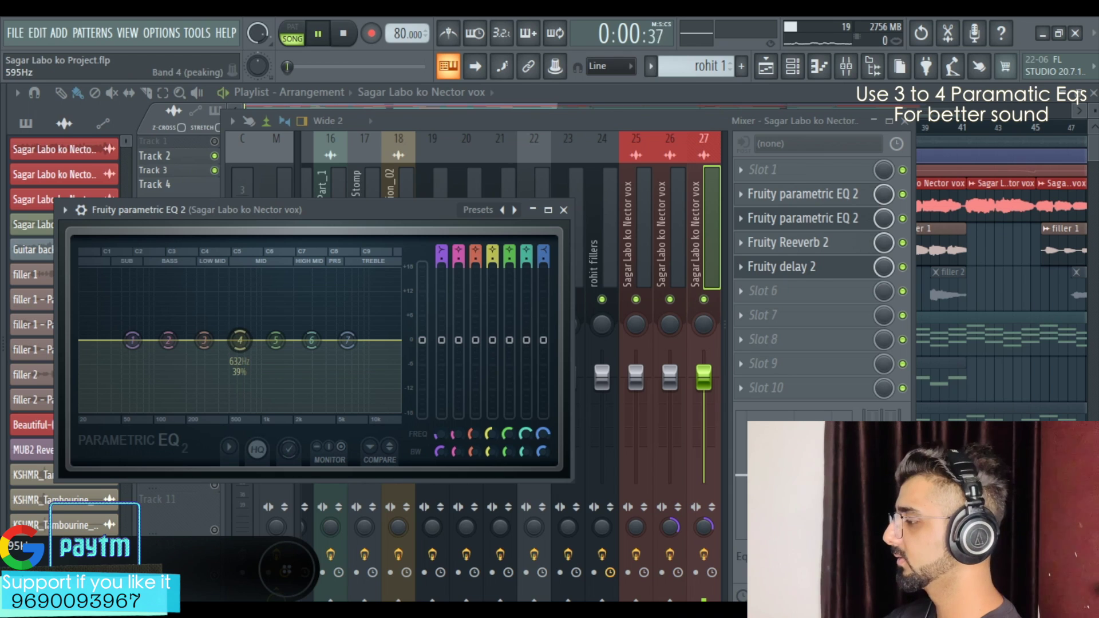
left_click_drag(240, 341, 242, 364)
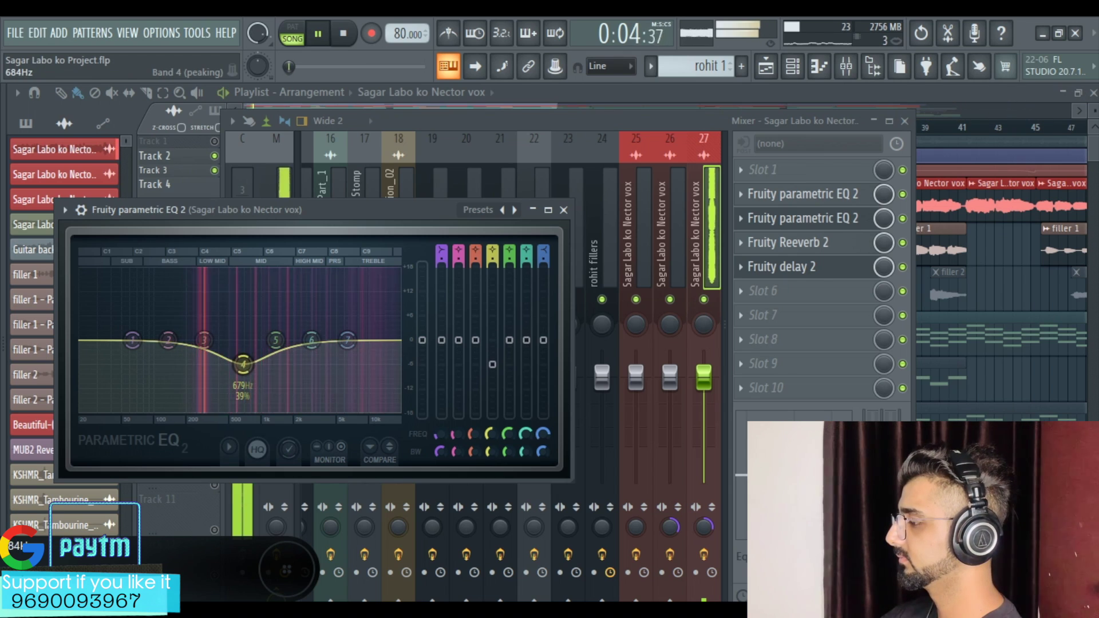
key("space")
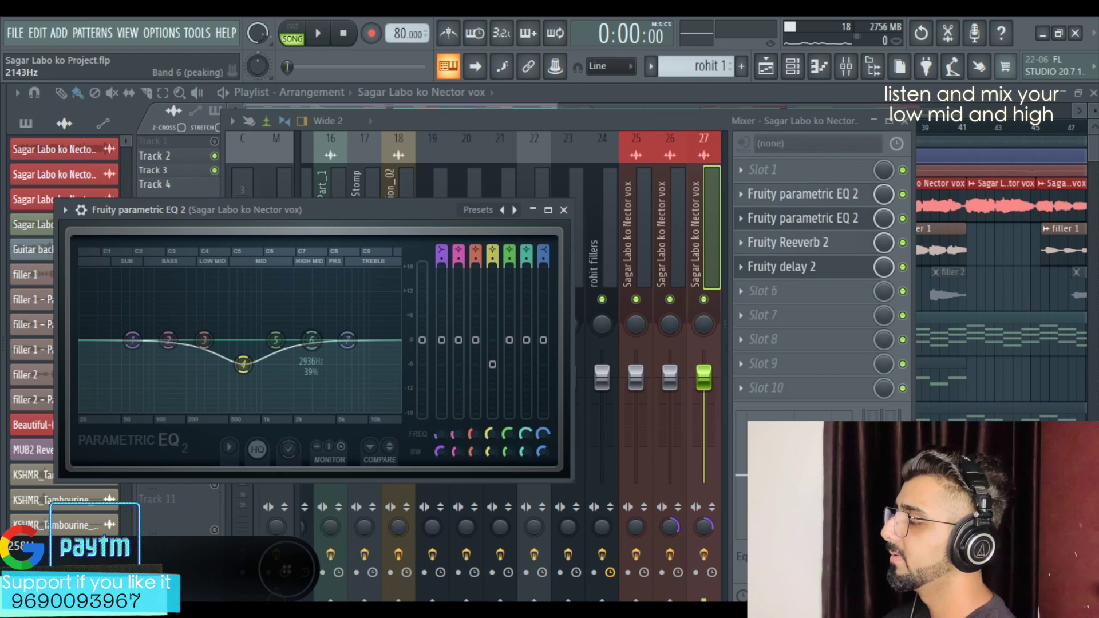
- Narrow band 4 to a 12% bandwidth, set it to -8.3 dB at 624 Hz, and audition the vocal
left_click_drag(491, 434, 487, 456)
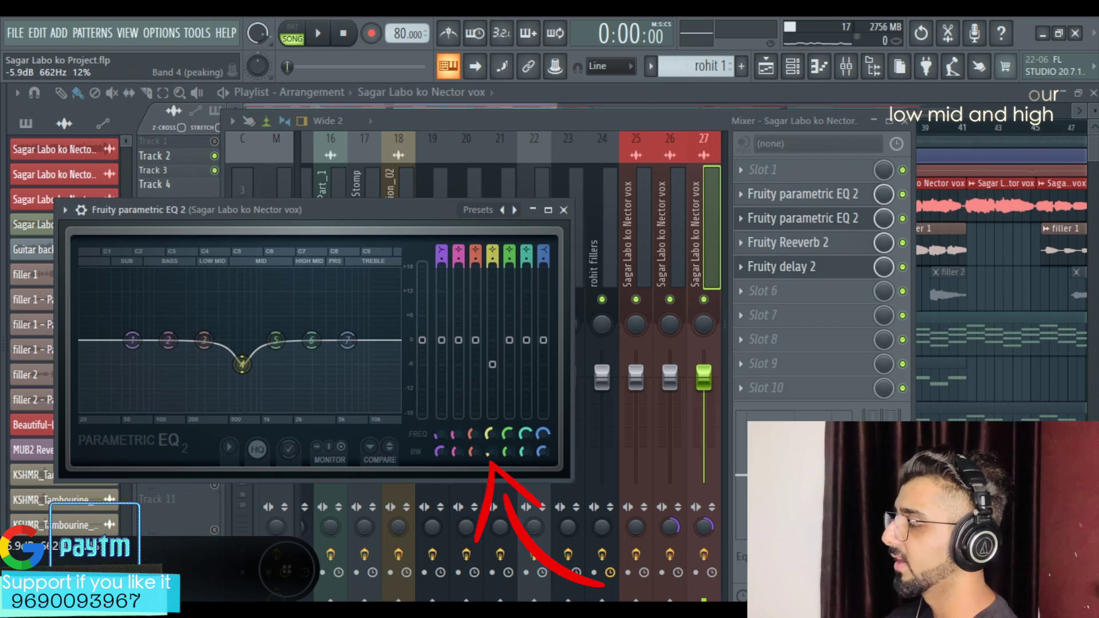
mouse_move(242, 365)
left_mouse_down()
mouse_move(242, 384)
mouse_move(233, 374)
left_mouse_up()
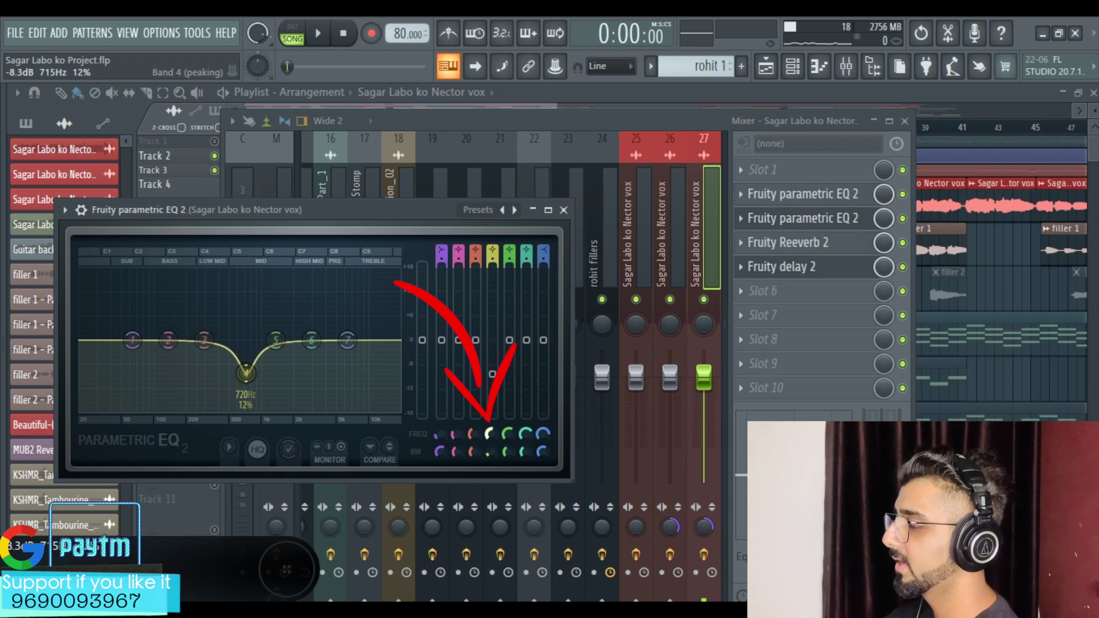
left_click_drag(241, 373, 239, 373)
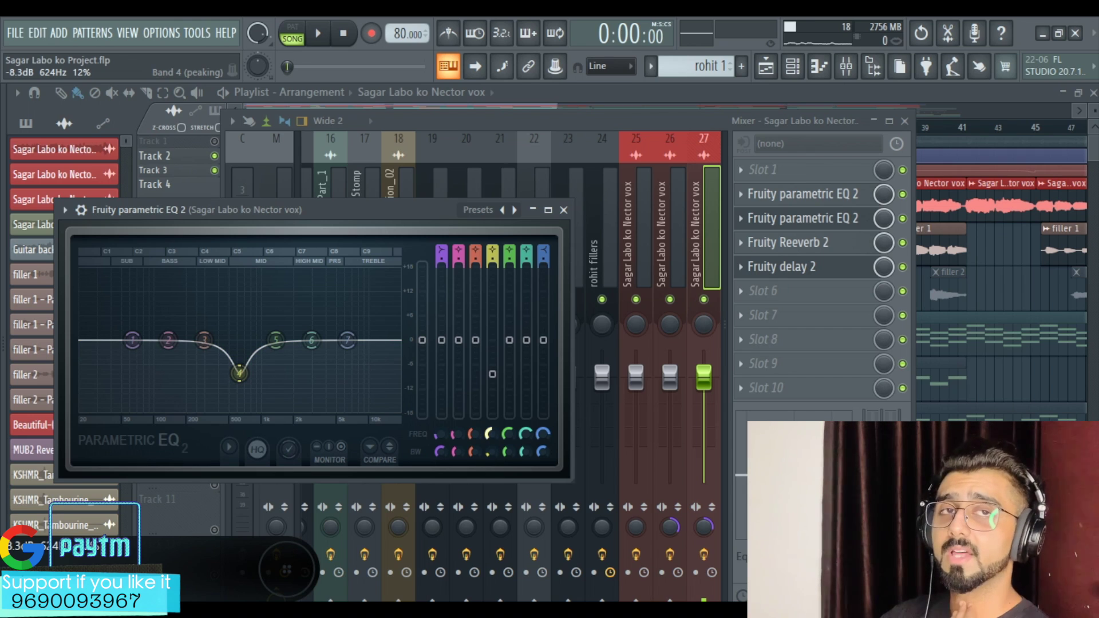
key("space")
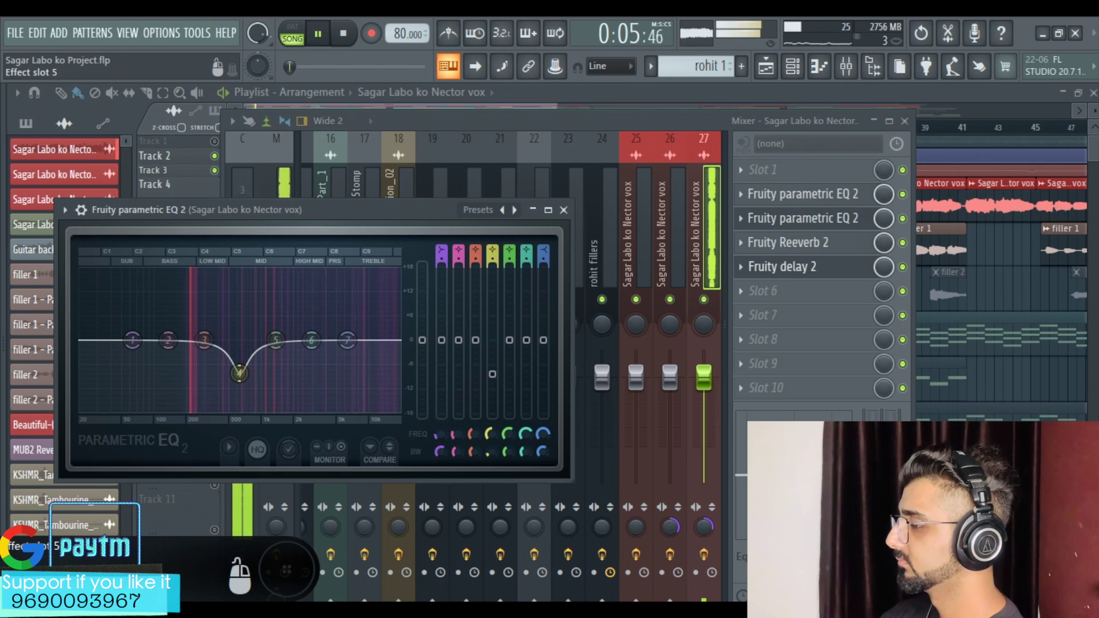
key("space")
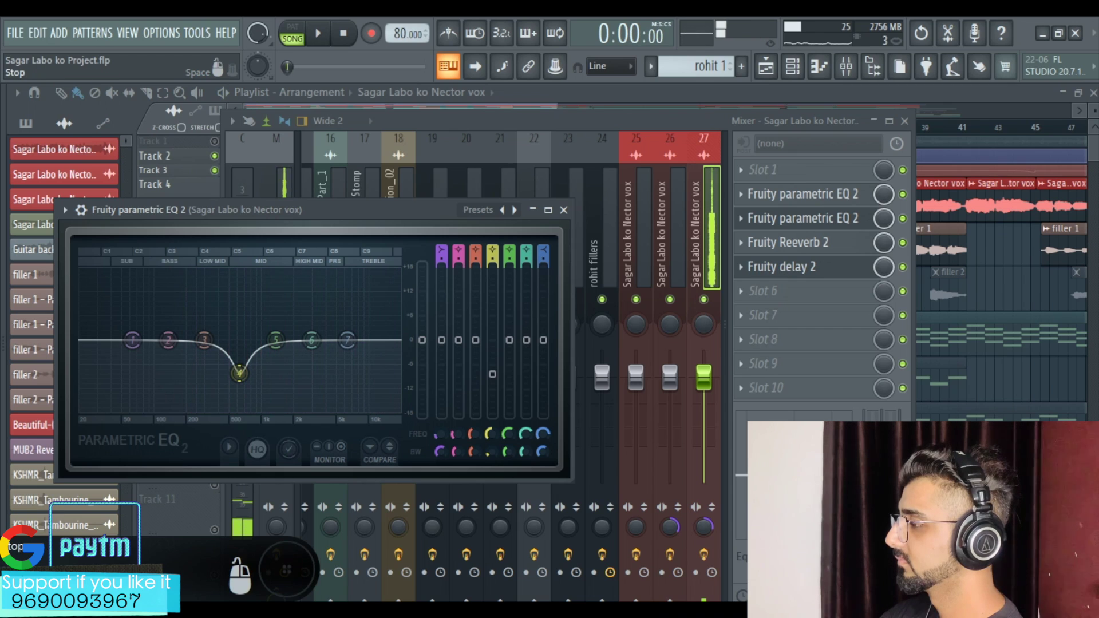
- Bypass all effects on the vocal's mixer track, then re-enable them during playback to compare the dry and processed sound
left_click(534, 172)
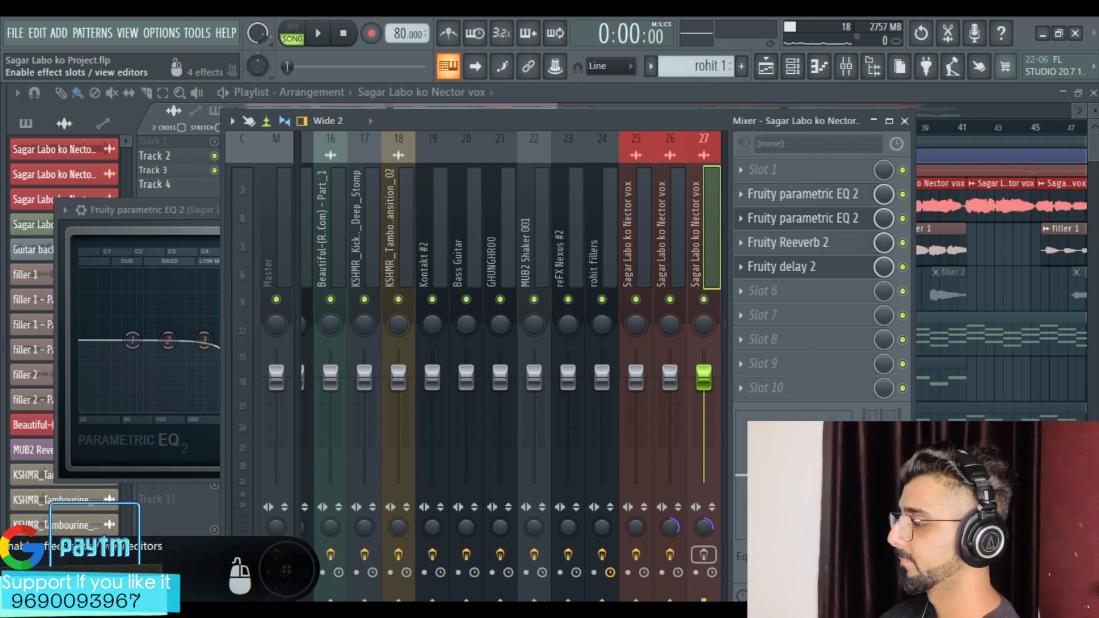
key("space")
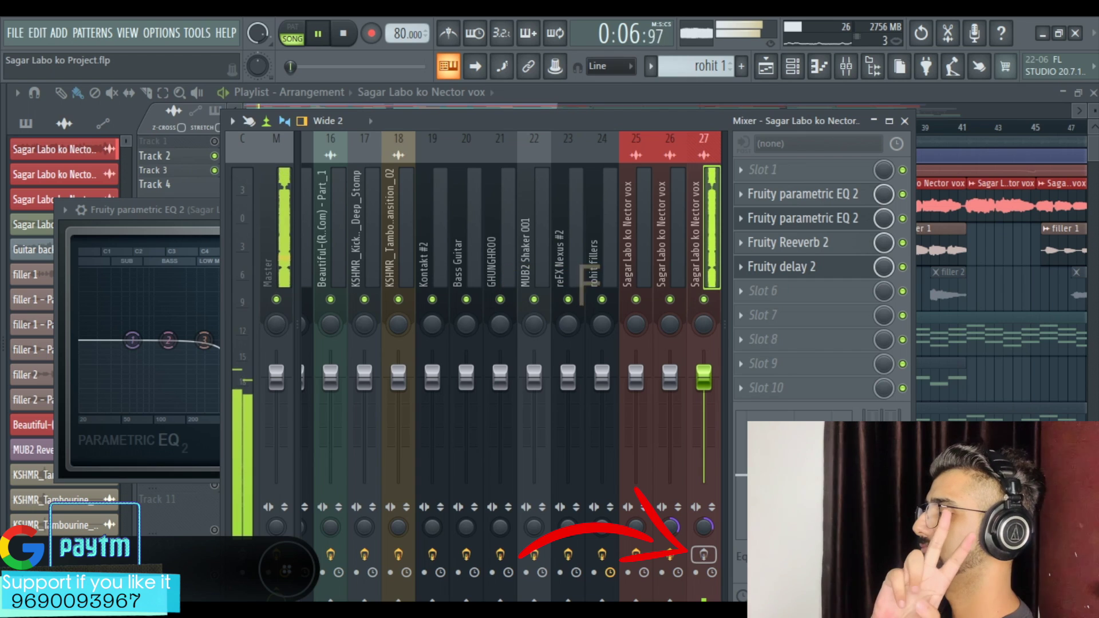
left_click(704, 554)
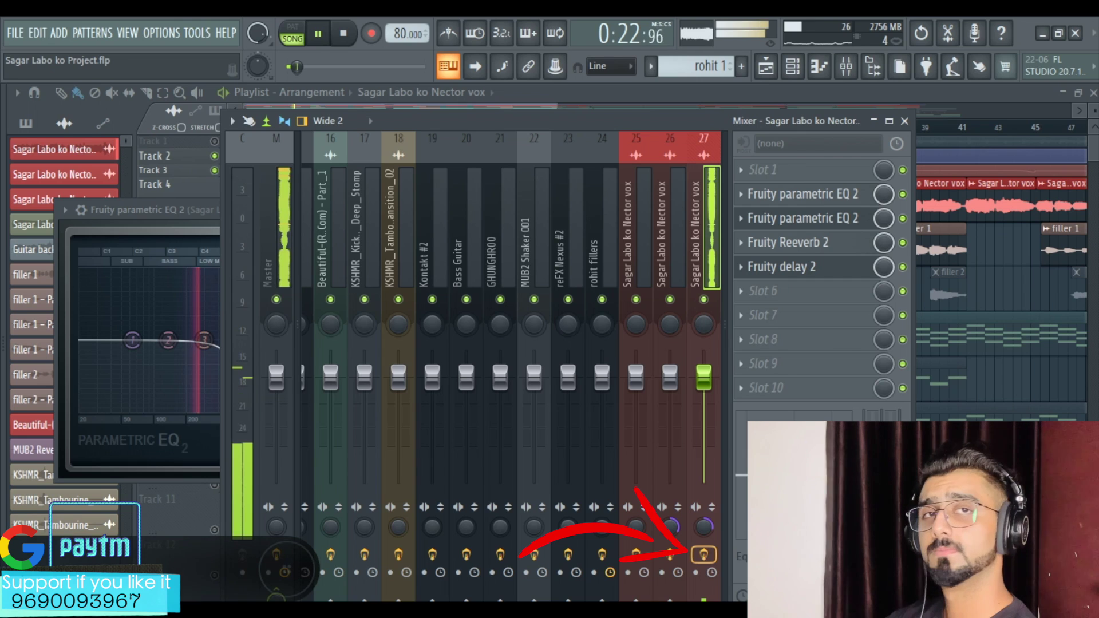
key("space")
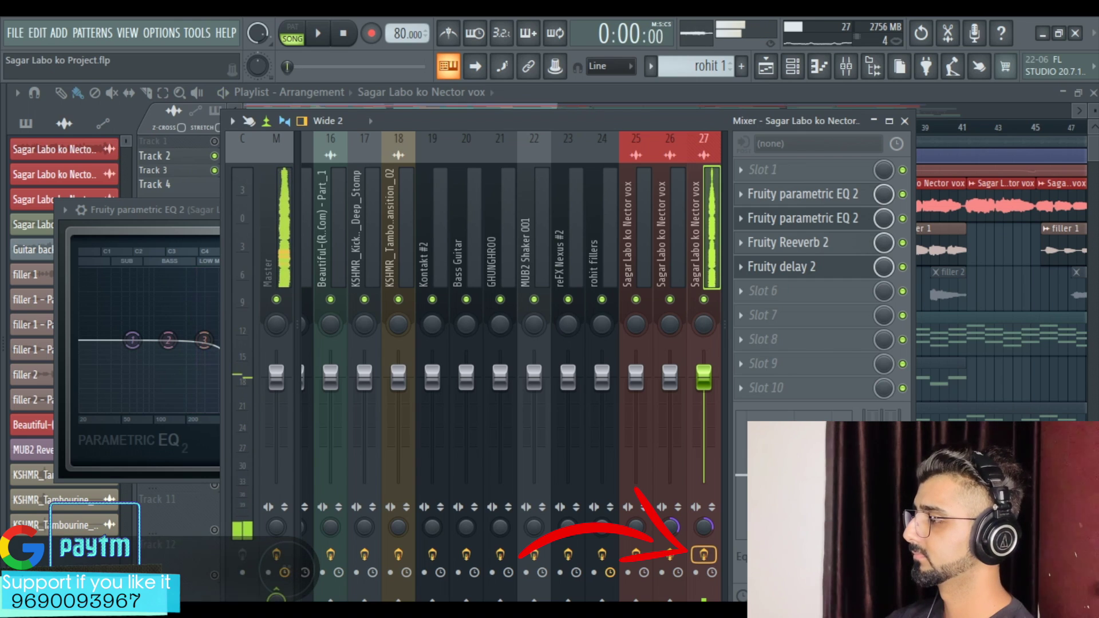
- Return to the playlist, reroute the vocal clip's channel to a lower-numbered mixer track, and close its settings
key("F5")
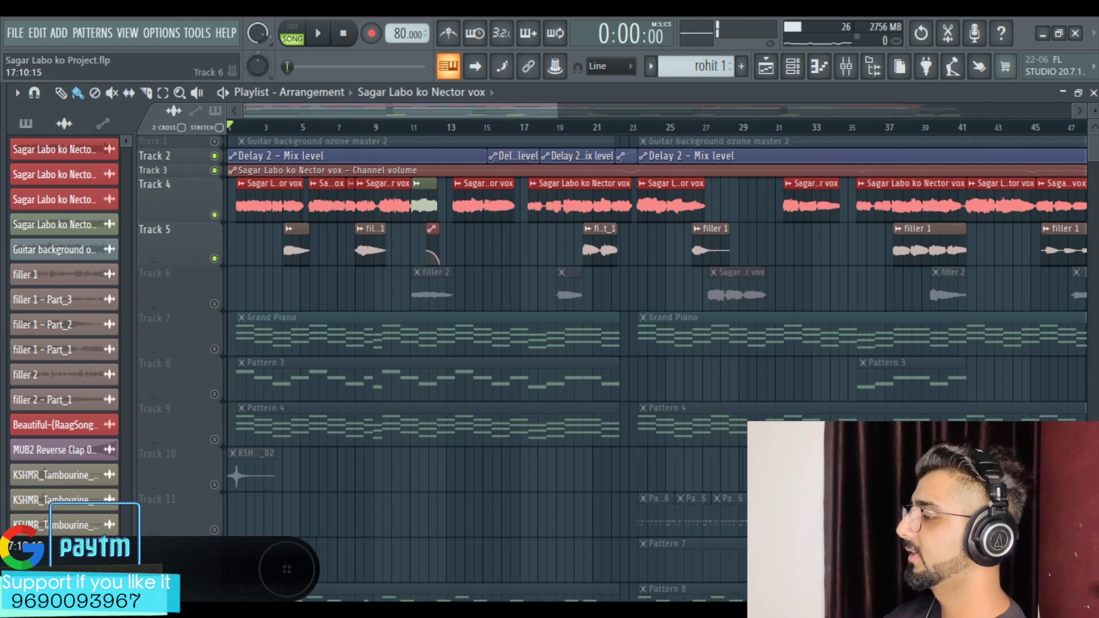
double_click(408, 195)
scroll(509, 256, "down", 8)
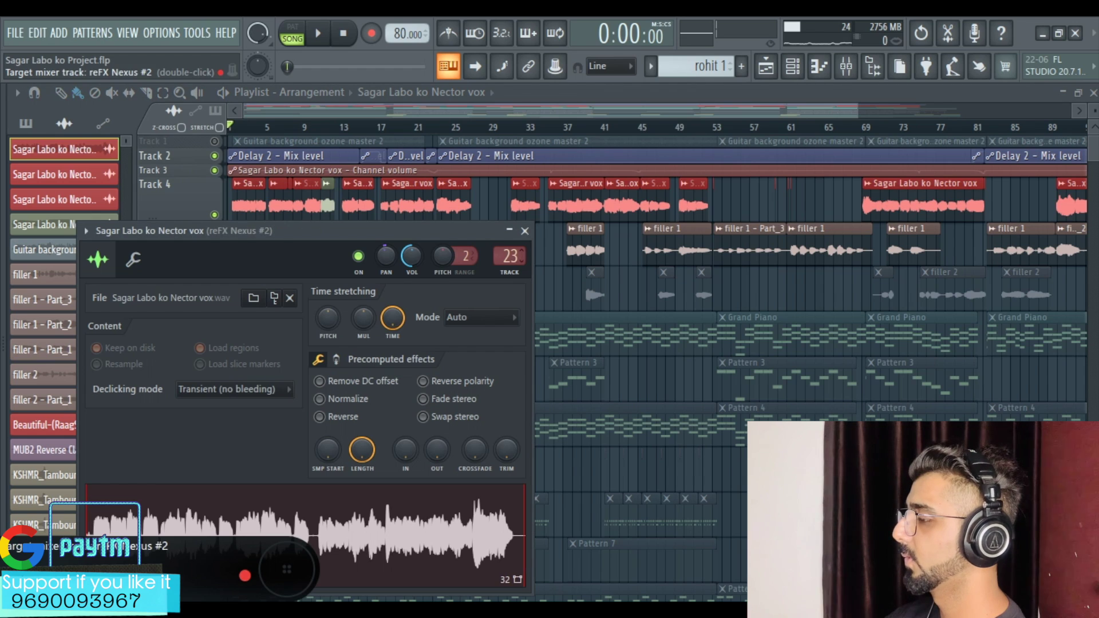
scroll(510, 256, "down", 15)
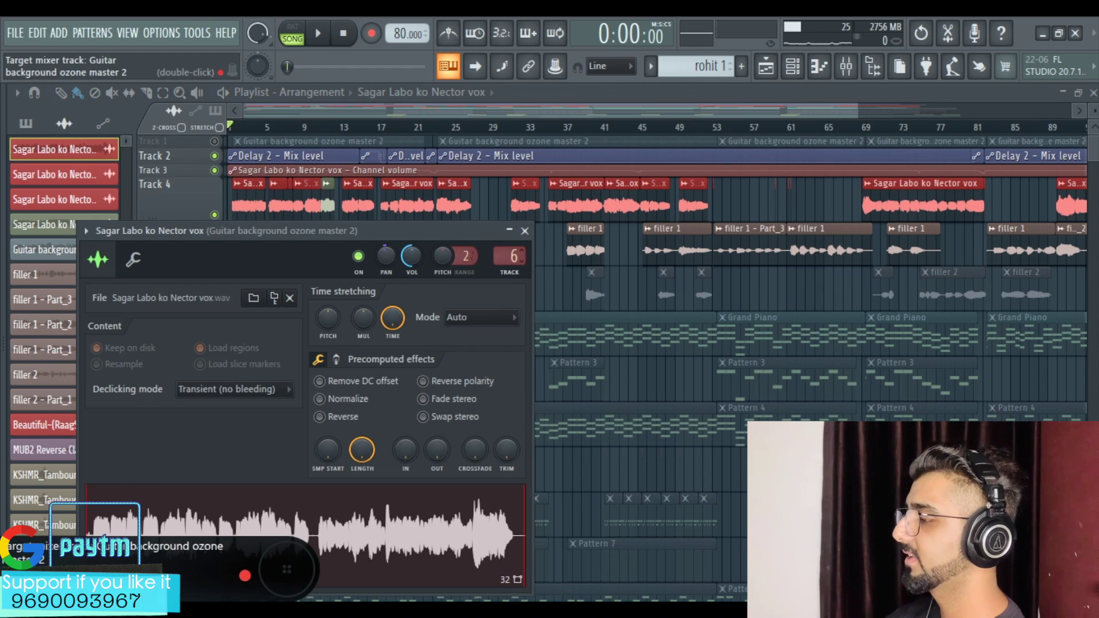
scroll(511, 256, "down", 2)
left_click(525, 230)
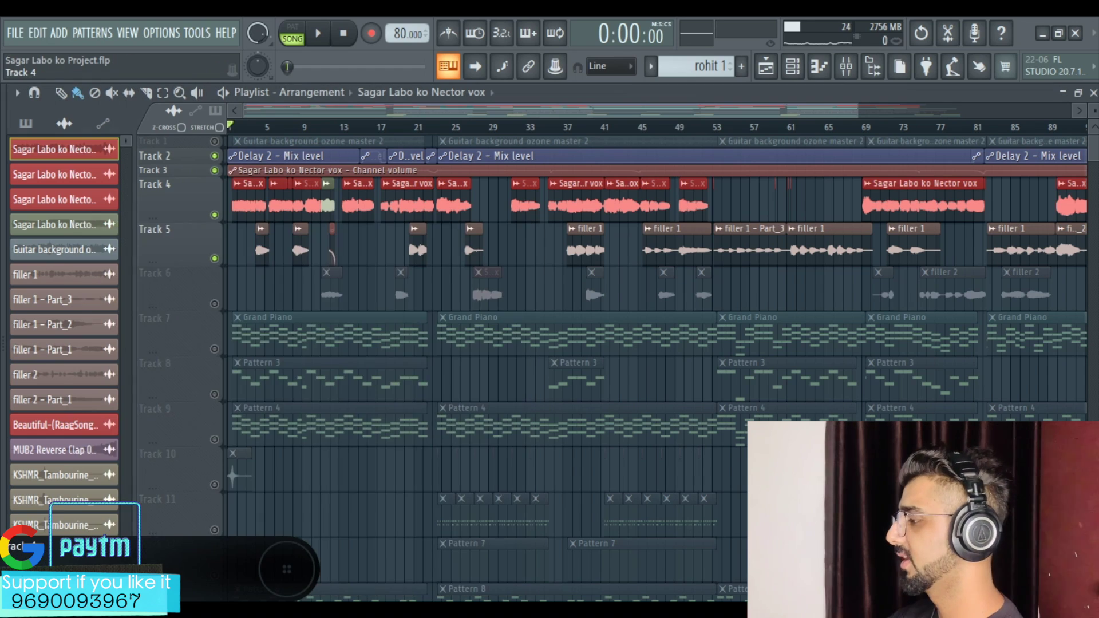
- Unmute all playlist tracks and bring the whole arrangement into view
right_click(215, 215)
right_click(215, 215)
scroll(369, 343, "down", 3)
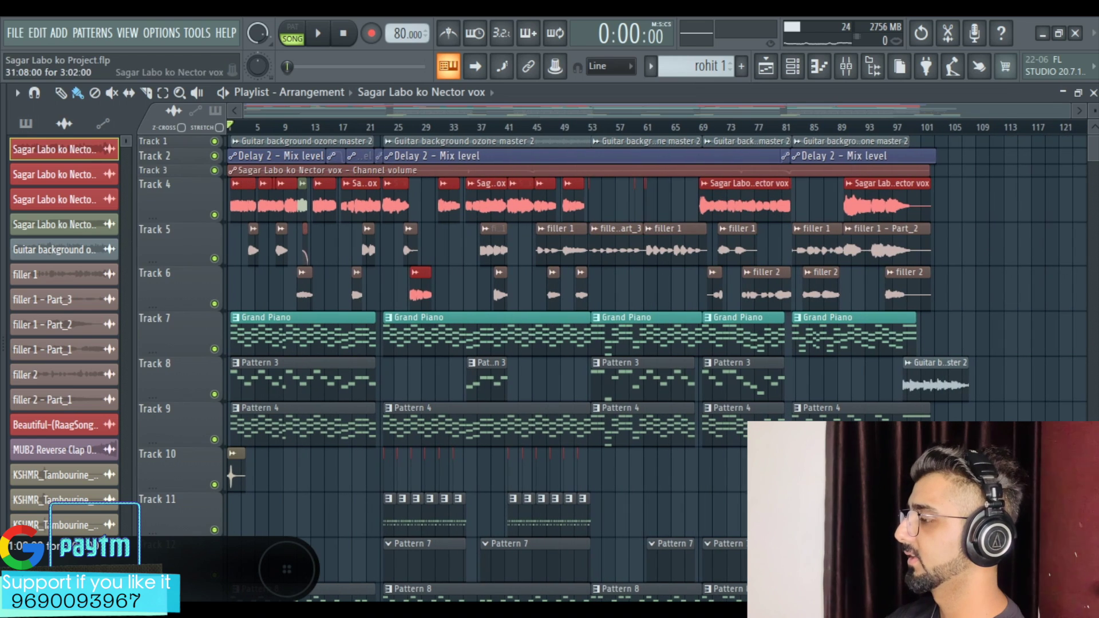
- Play the full mix from about bar 21 and examine how the processed vocal sits with the instruments along the playlist
left_click(372, 127)
key("space")
scroll(332, 200, "up", 4)
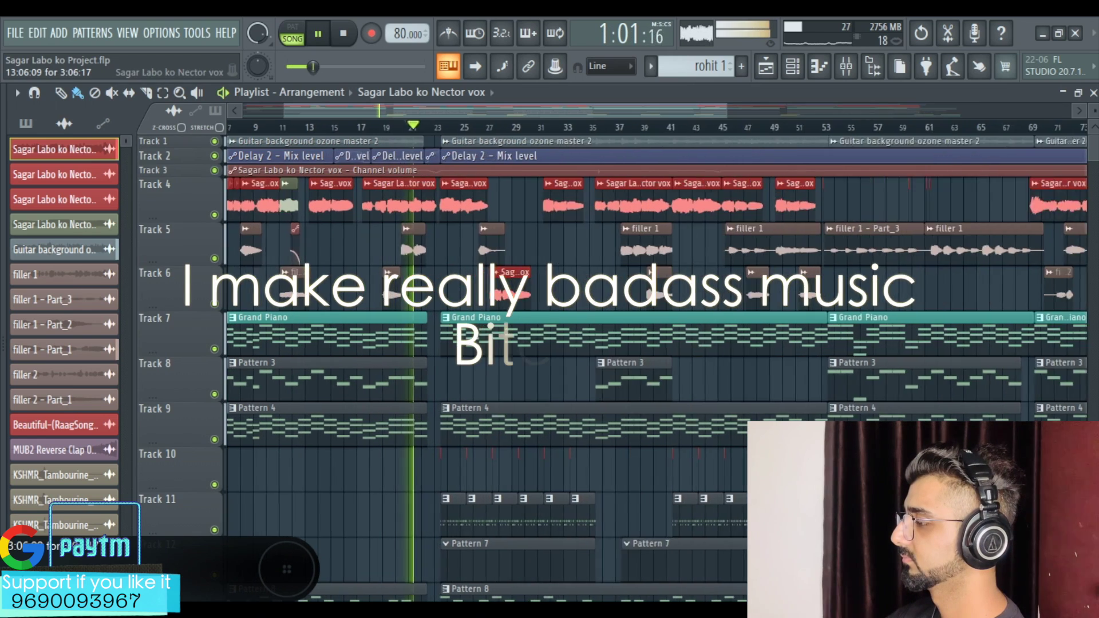
scroll(554, 246, "up", 3)
scroll(596, 246, "down", 4)
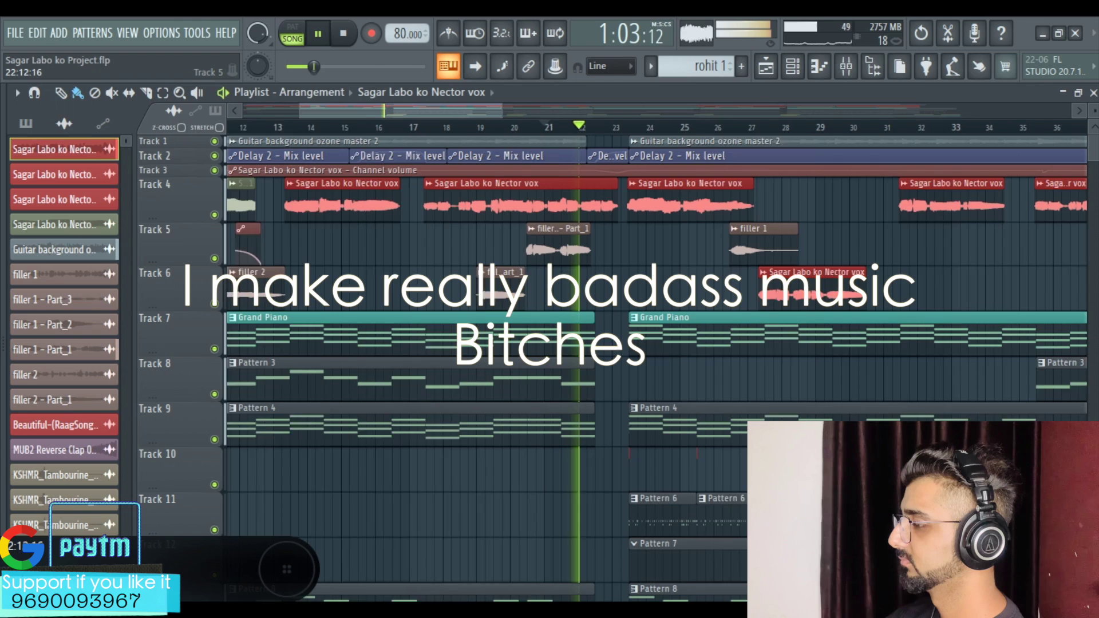
scroll(652, 246, "up", 4)
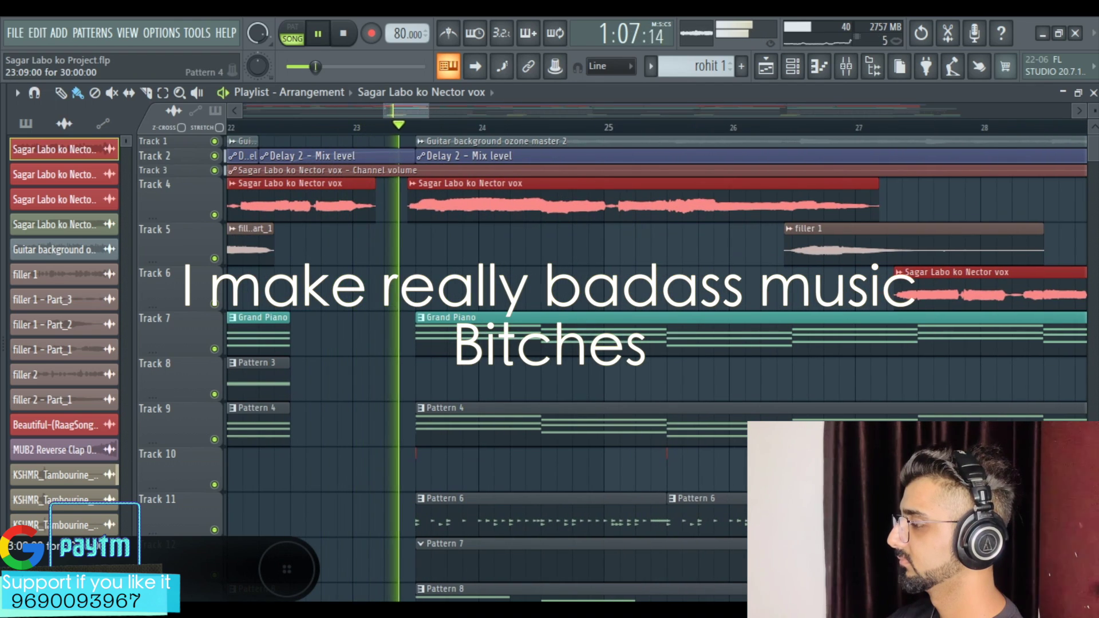
scroll(508, 246, "down", 4)
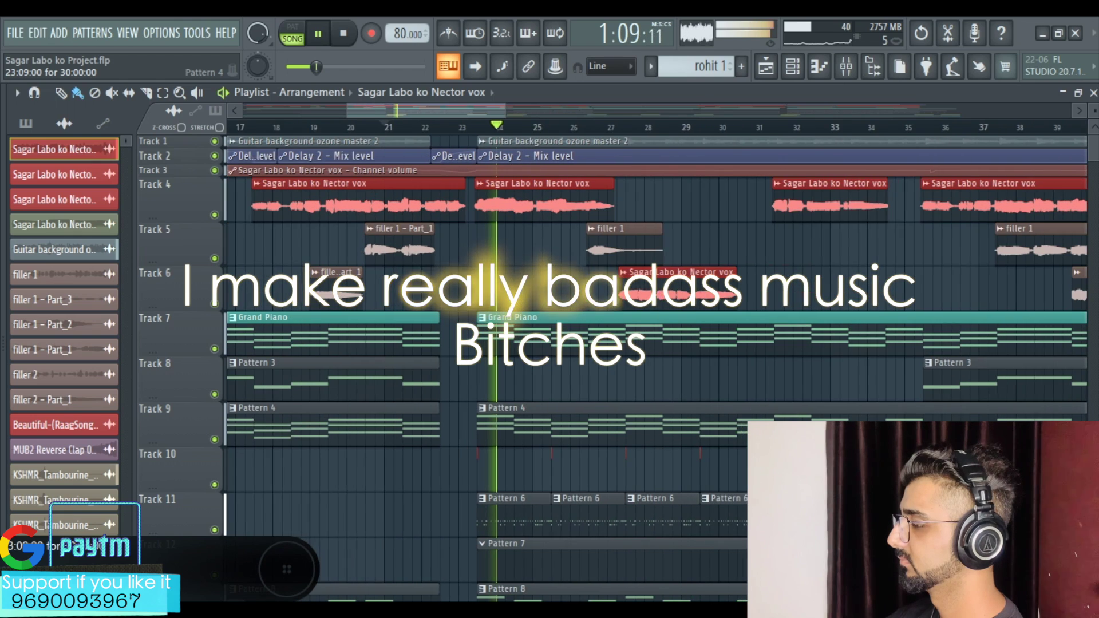
scroll(509, 246, "down", 4)
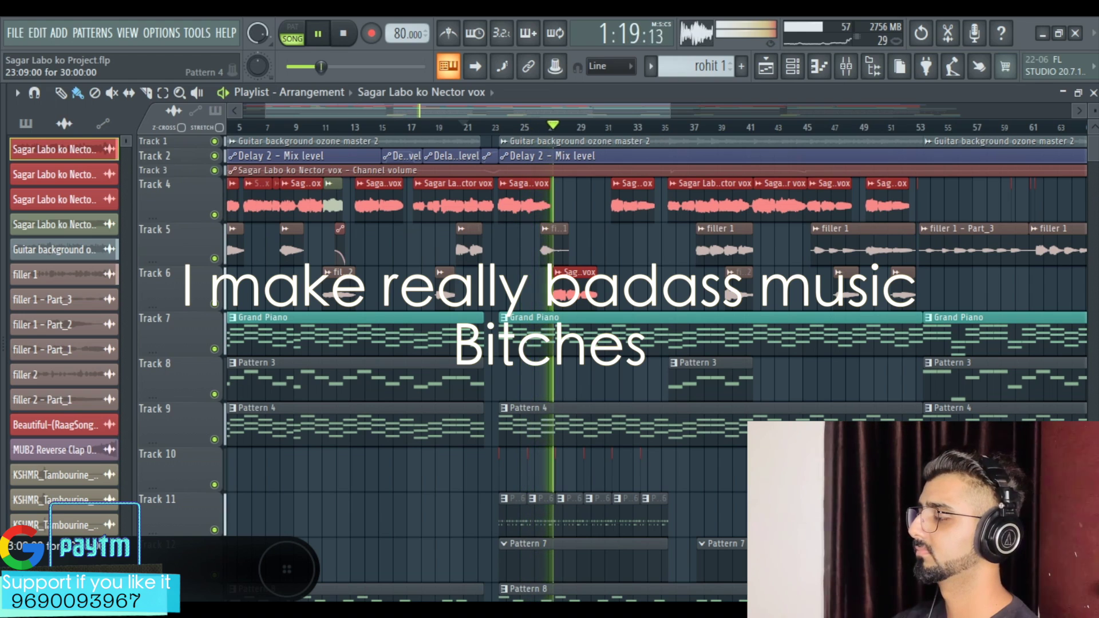
scroll(539, 421, "down", 4)
- Open Pattern 6 in the channel rack and audition it on its own in pattern mode
double_click(541, 337)
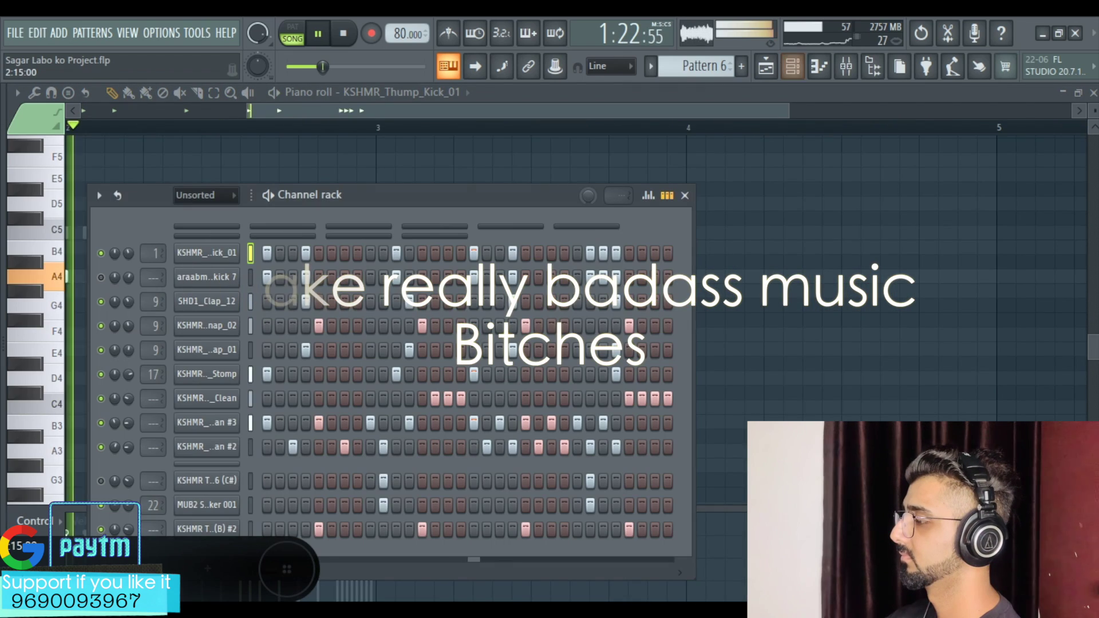
left_click(793, 66)
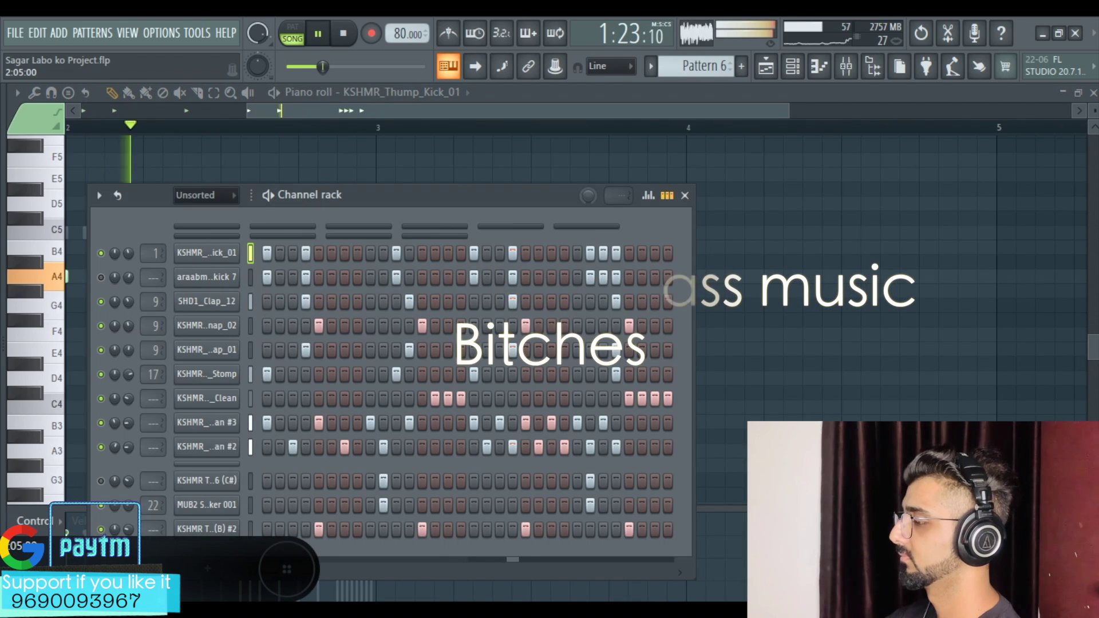
key("l")
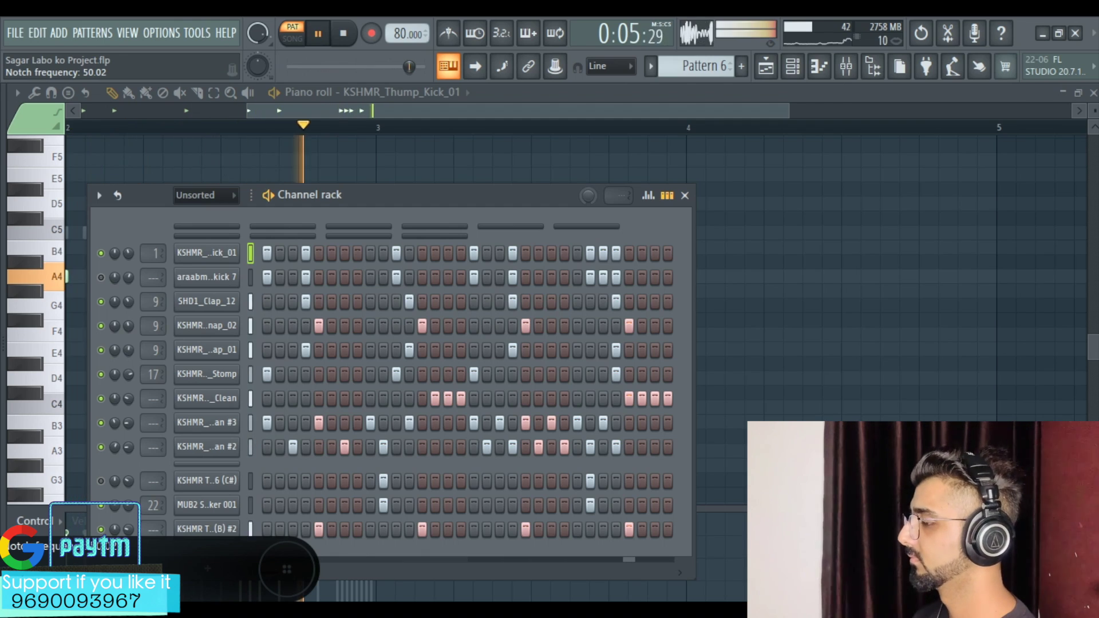
key("space")
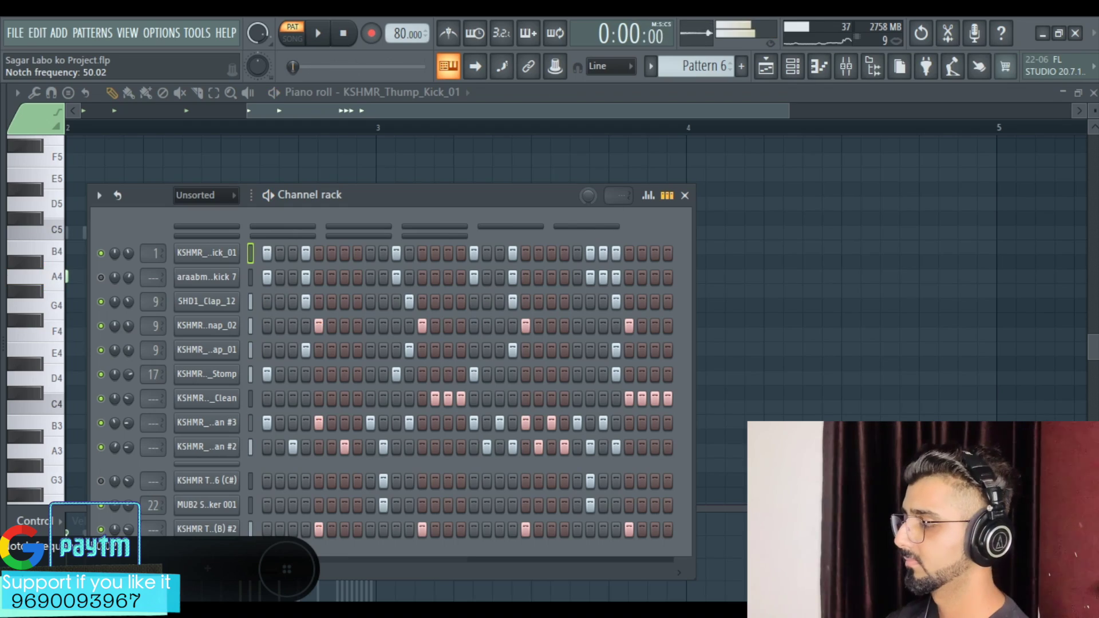